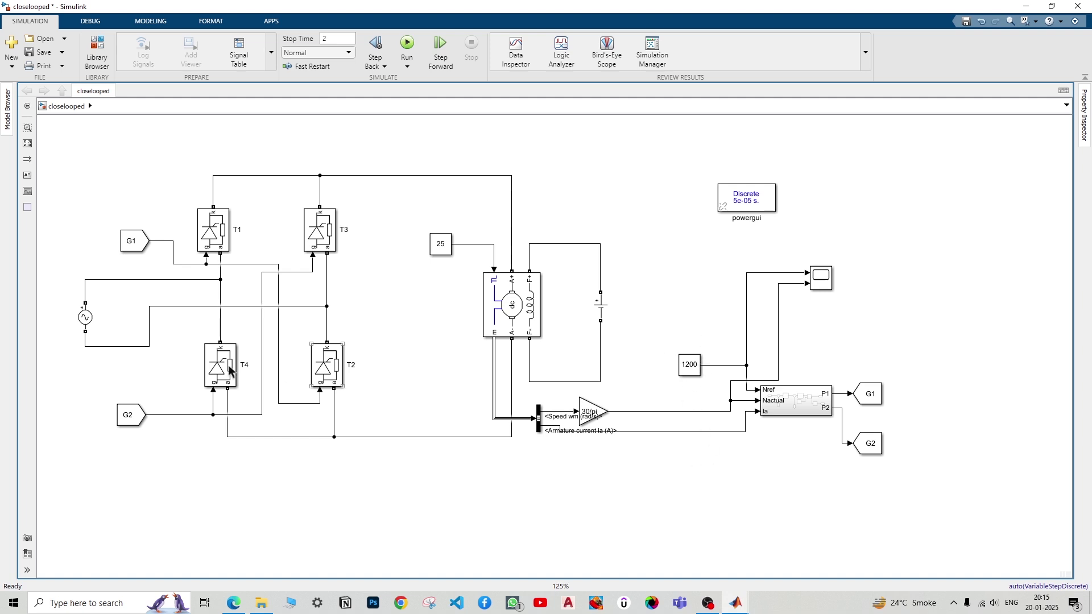
Step: Check the Signal Builder block in the exp3 model, then close its editor and window
{"action": "left_click", "coordinate": [690, 367]}
{"action": "left_click", "coordinate": [709, 372]}
{"action": "mouse_move", "coordinate": [734, 599]}
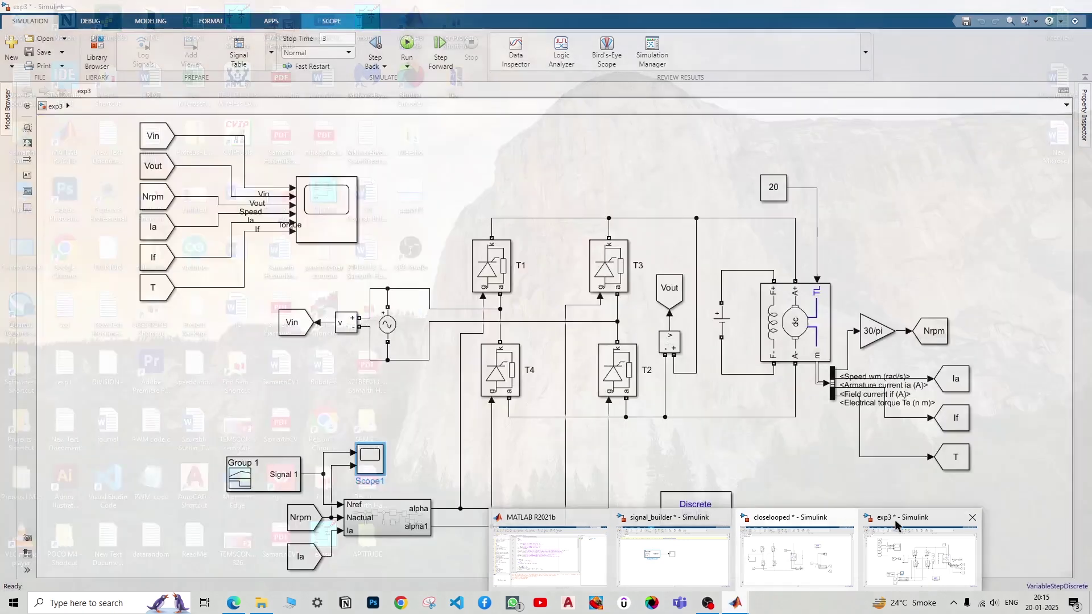
{"action": "left_click", "coordinate": [921, 554]}
{"action": "left_click", "coordinate": [279, 488]}
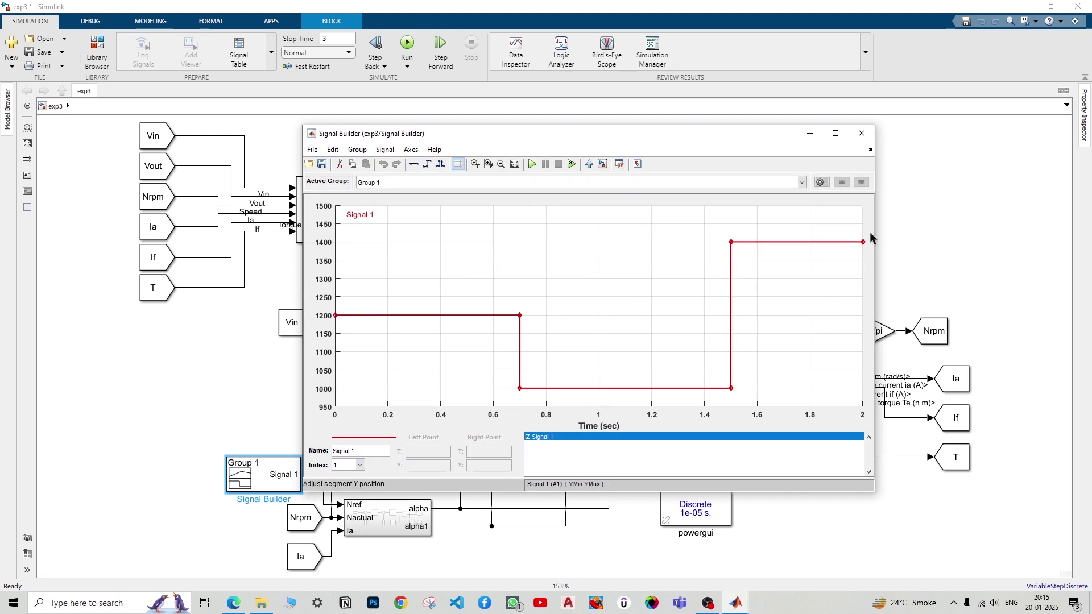
{"action": "left_click", "coordinate": [856, 137]}
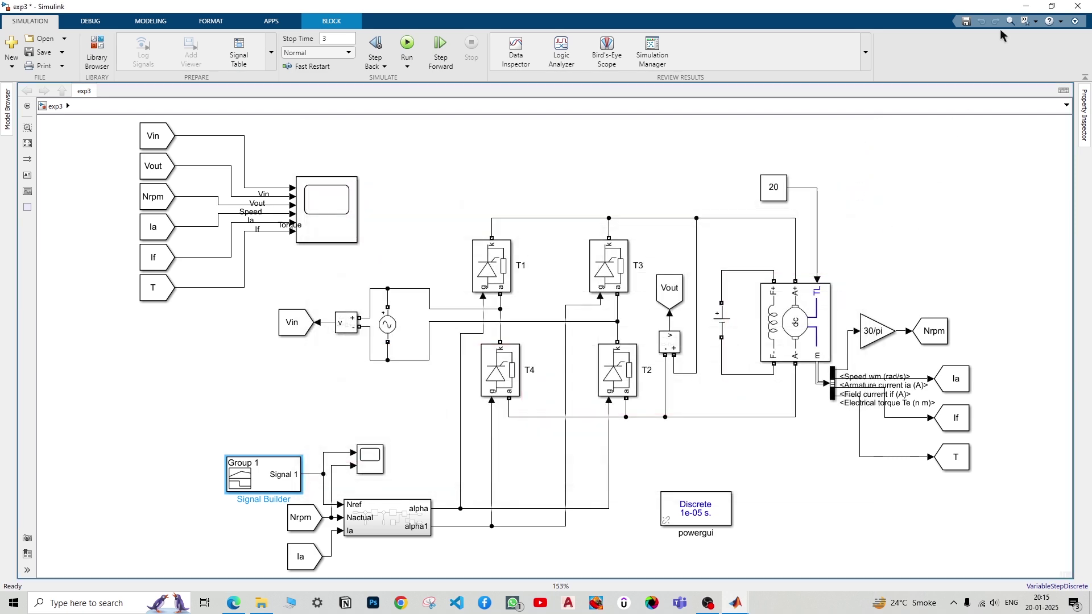
{"action": "left_click", "coordinate": [1026, 6]}
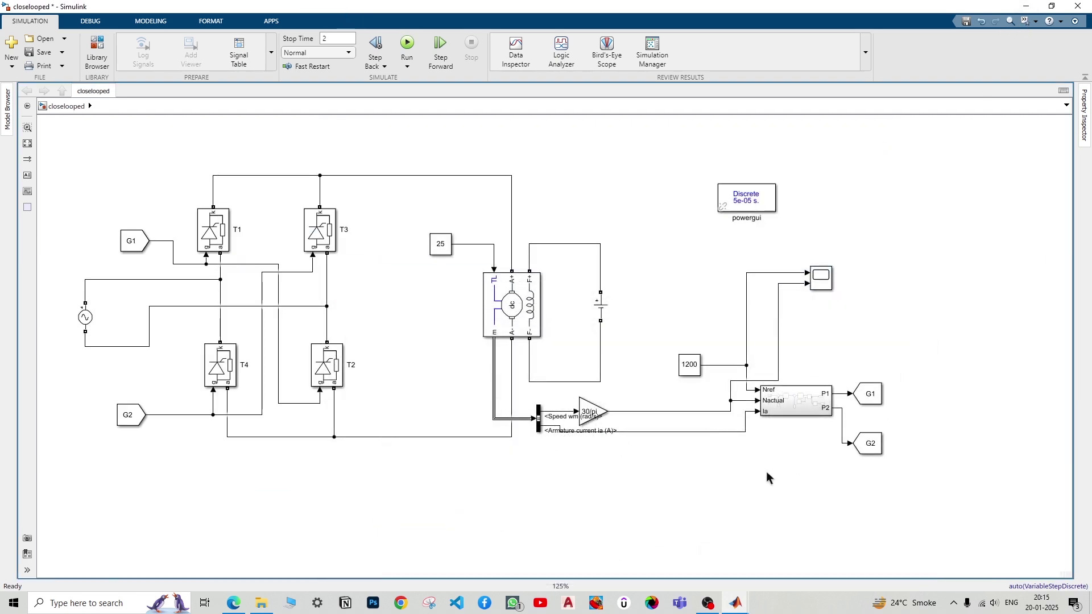
Step: In the signal_builder model, delete the existing Signal Builder block
{"action": "left_click", "coordinate": [691, 373]}
{"action": "mouse_move", "coordinate": [736, 603]}
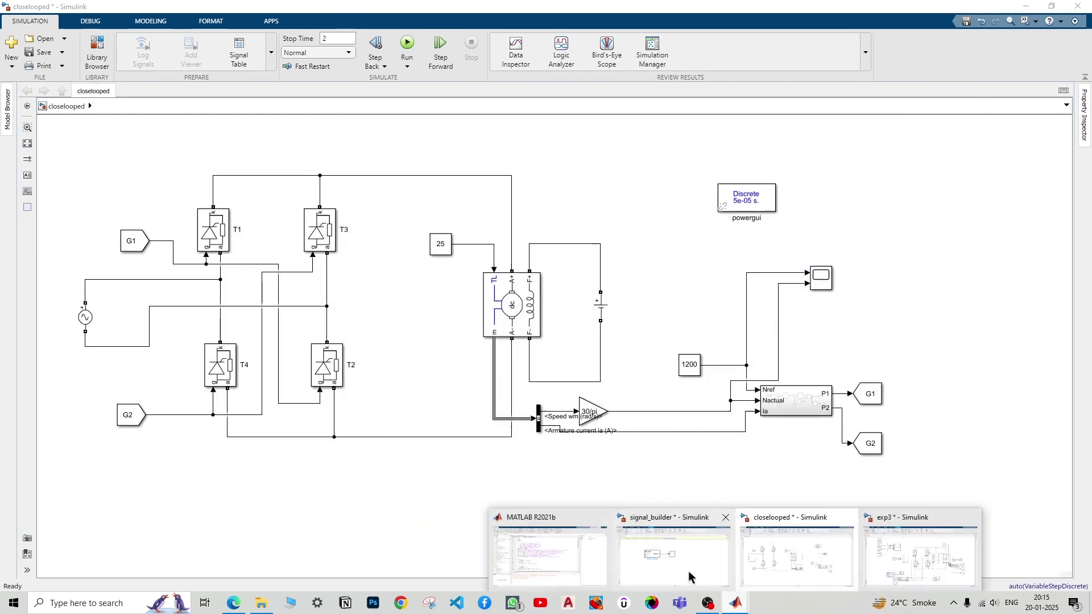
{"action": "left_click", "coordinate": [661, 557]}
{"action": "left_click", "coordinate": [467, 336]}
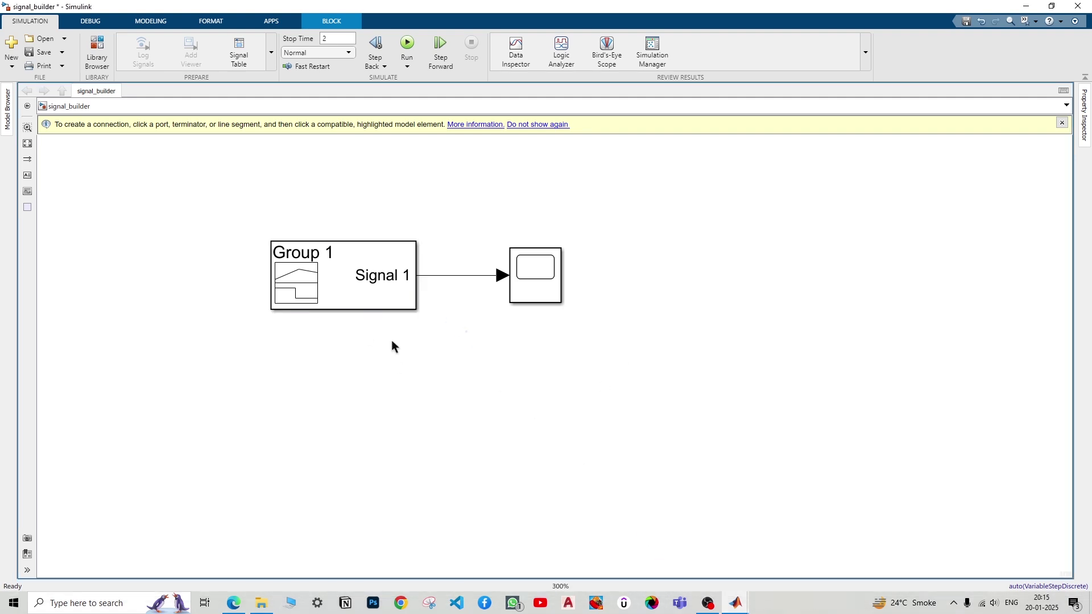
{"action": "left_click", "coordinate": [379, 274]}
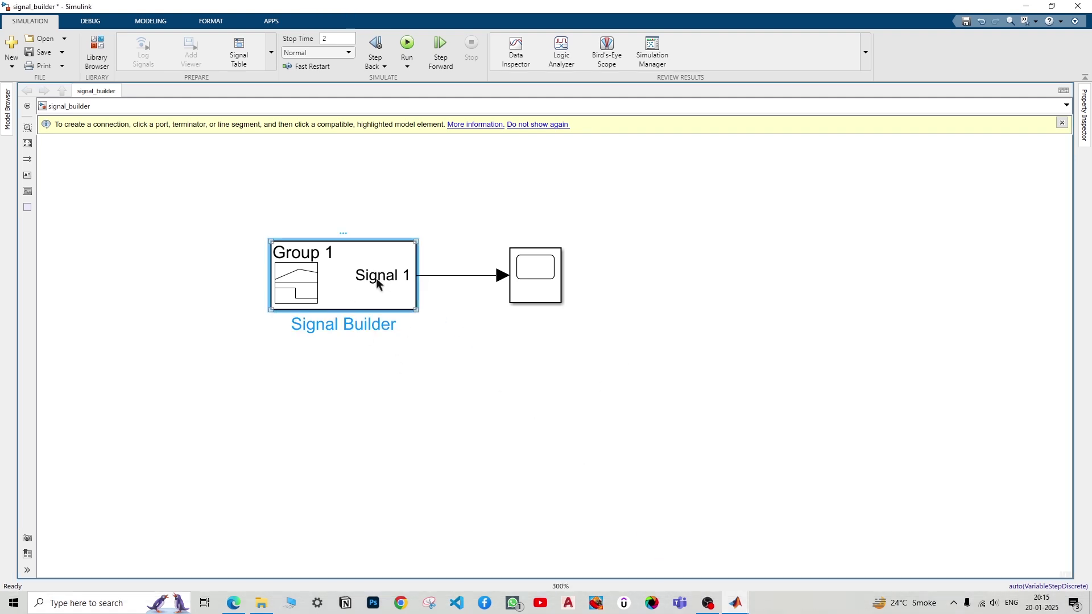
{"action": "key", "text": "Delete"}
Step: Insert a new Signal Builder block via quick search 'sign' and connect it to the Scope
{"action": "double_click", "coordinate": [345, 220]}
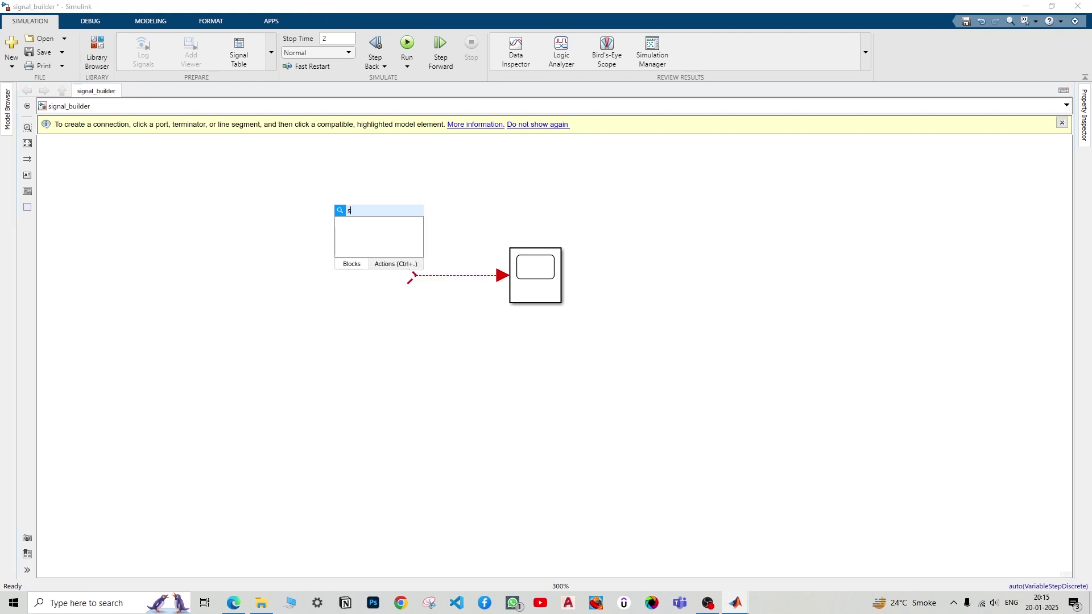
{"action": "type", "text": "sign"}
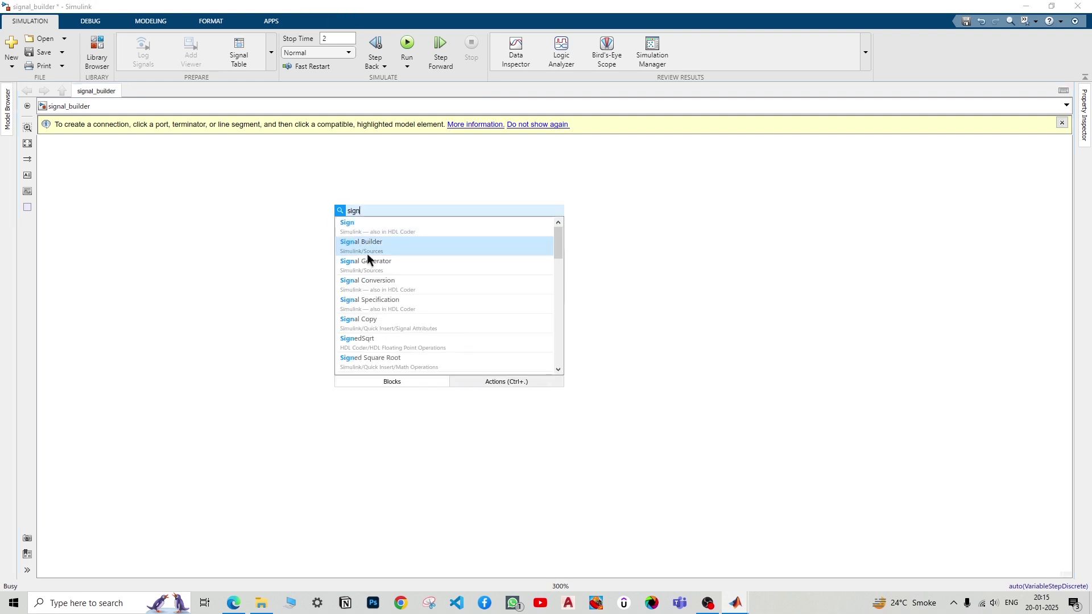
{"action": "left_click", "coordinate": [368, 250]}
{"action": "left_click_drag", "start_coordinate": [402, 243], "coordinate": [396, 285]}
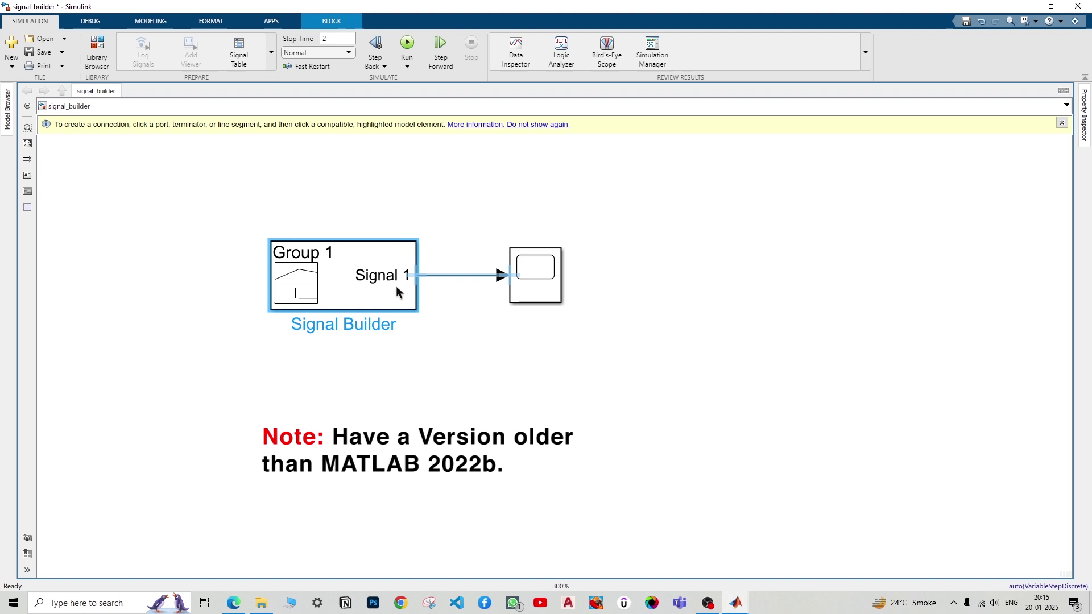
{"action": "left_click", "coordinate": [468, 220]}
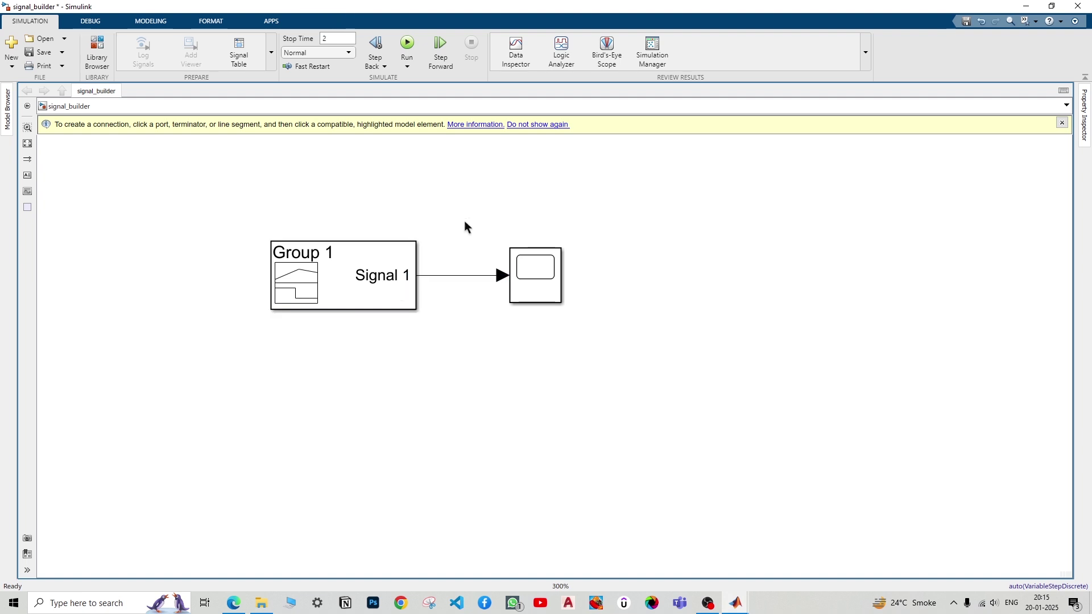
Step: Open the Group 1 block's Signal Builder editor, showing Signal 1's 0-to-1 pulse from 4 to 6 s
{"action": "left_click", "coordinate": [358, 293]}
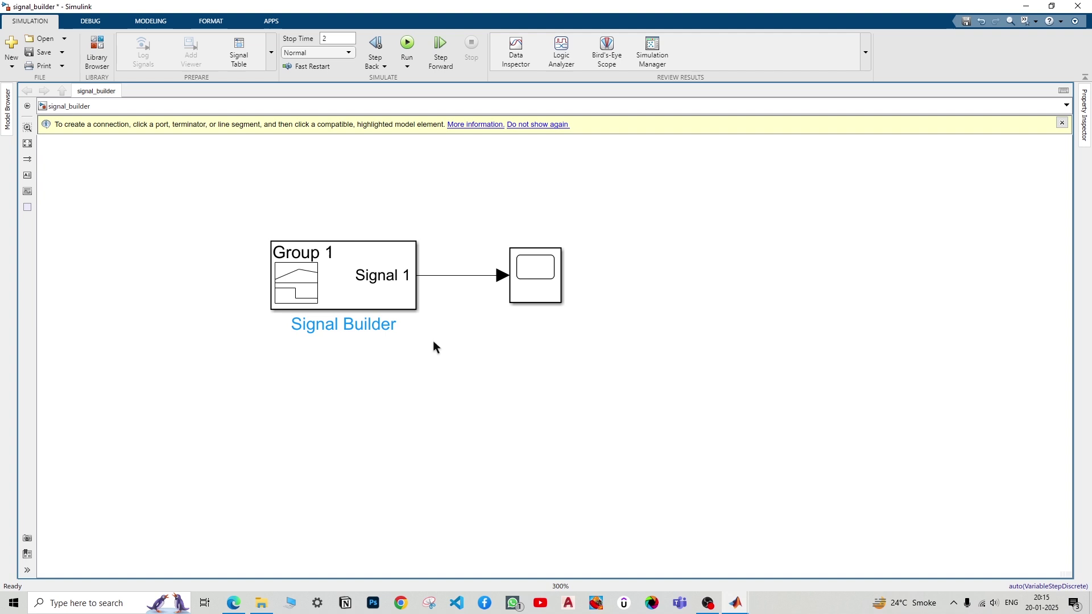
{"action": "double_click", "coordinate": [346, 277]}
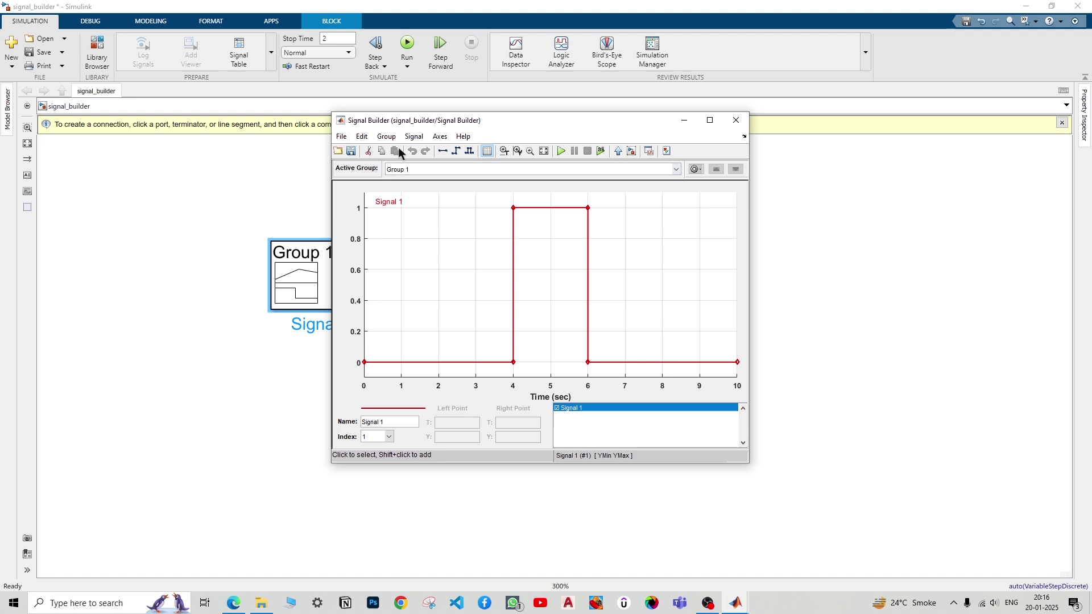
Step: Set the pulse segment's Y value to 0 so Signal 1 is flat at zero
{"action": "left_click", "coordinate": [447, 139]}
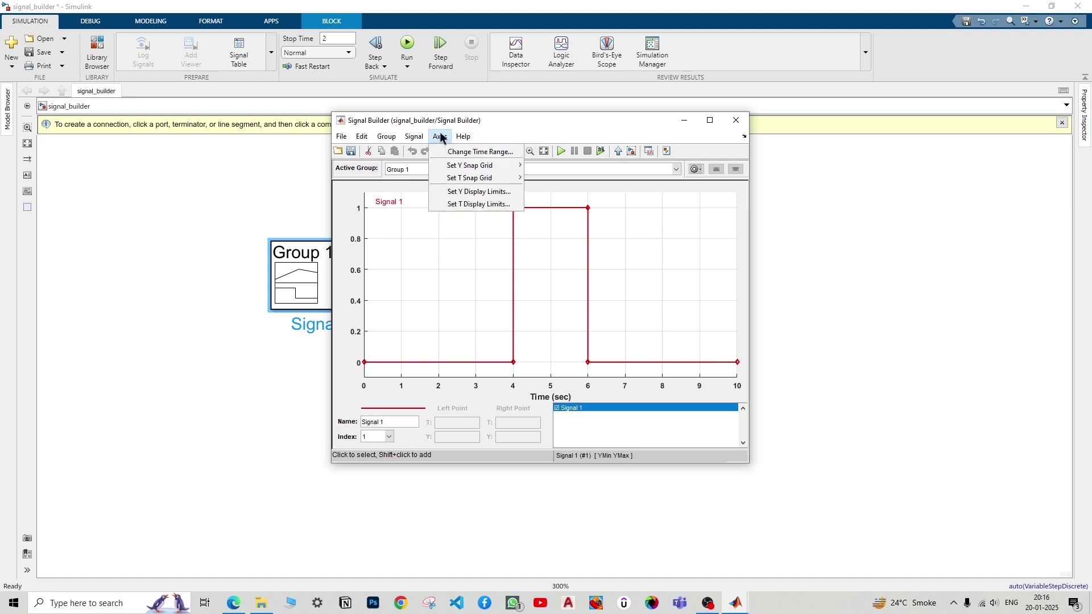
{"action": "left_click", "coordinate": [440, 138]}
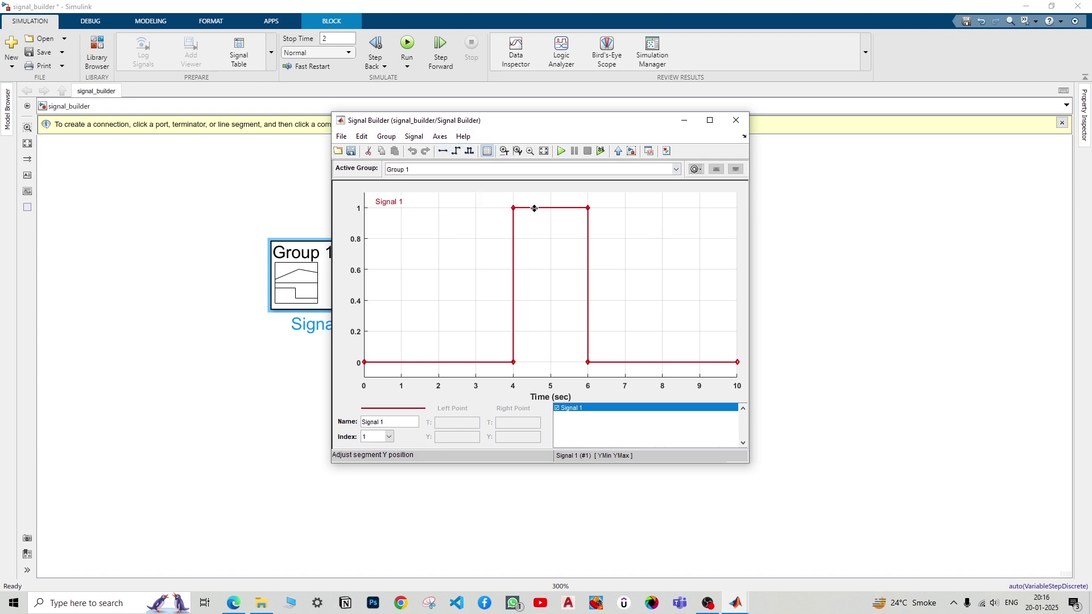
{"action": "left_click_drag", "start_coordinate": [535, 208], "coordinate": [543, 223]}
{"action": "left_click", "coordinate": [545, 222]}
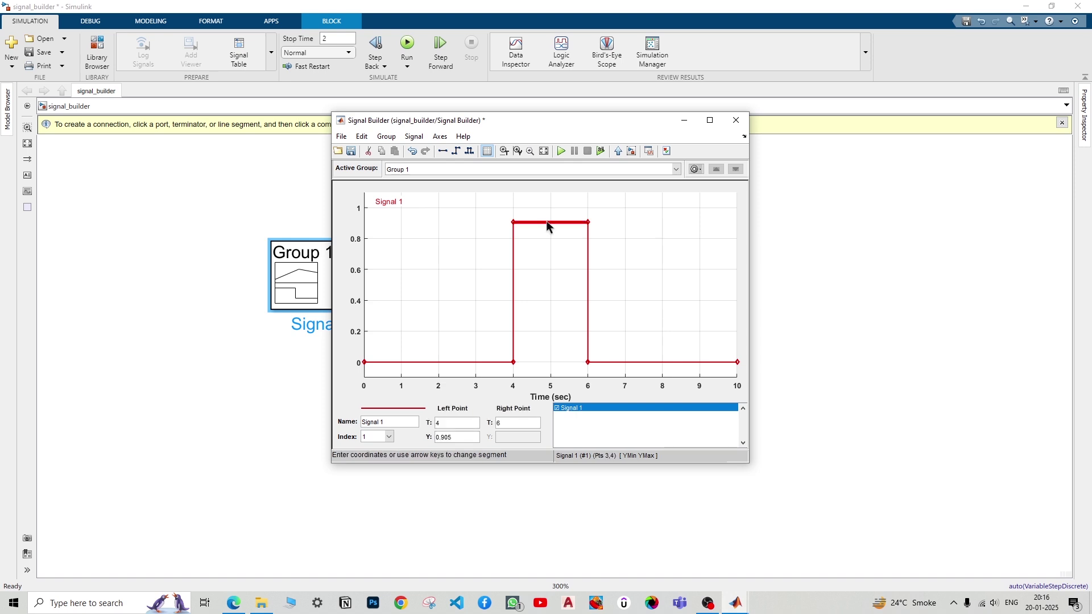
{"action": "double_click", "coordinate": [457, 438]}
{"action": "type", "text": "0"}
{"action": "key", "text": "Return"}
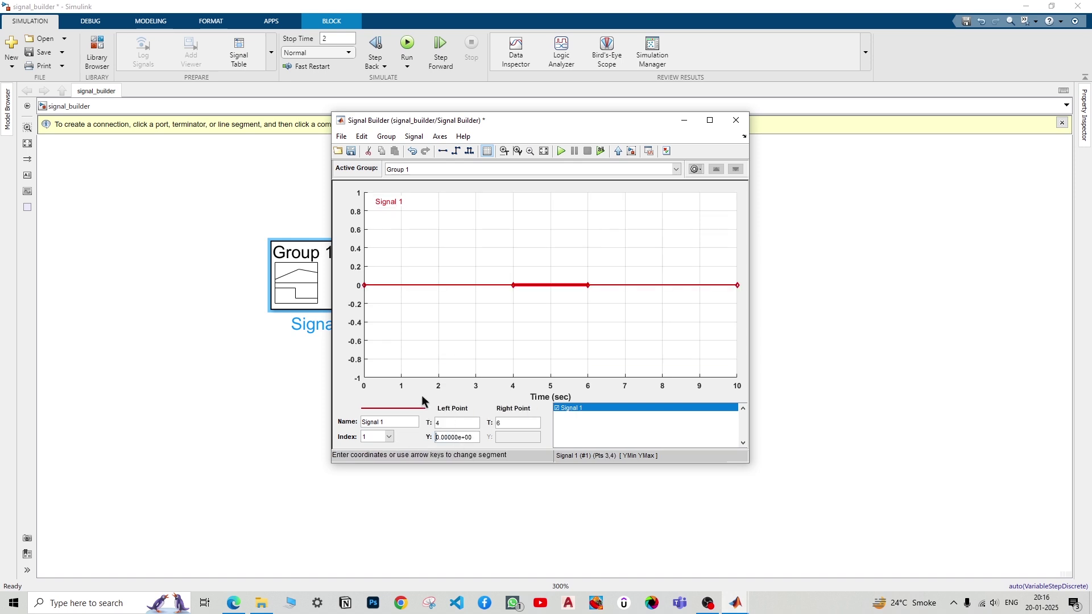
{"action": "left_click", "coordinate": [501, 351]}
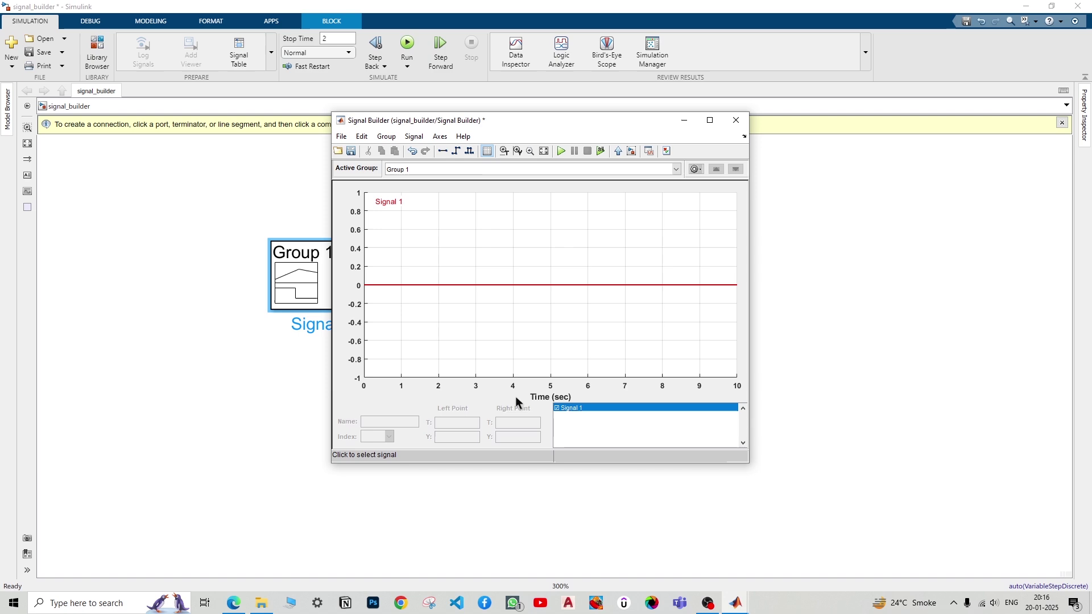
Step: Open exp3's Signal Builder to compare its signal, then close it
{"action": "left_click", "coordinate": [737, 603]}
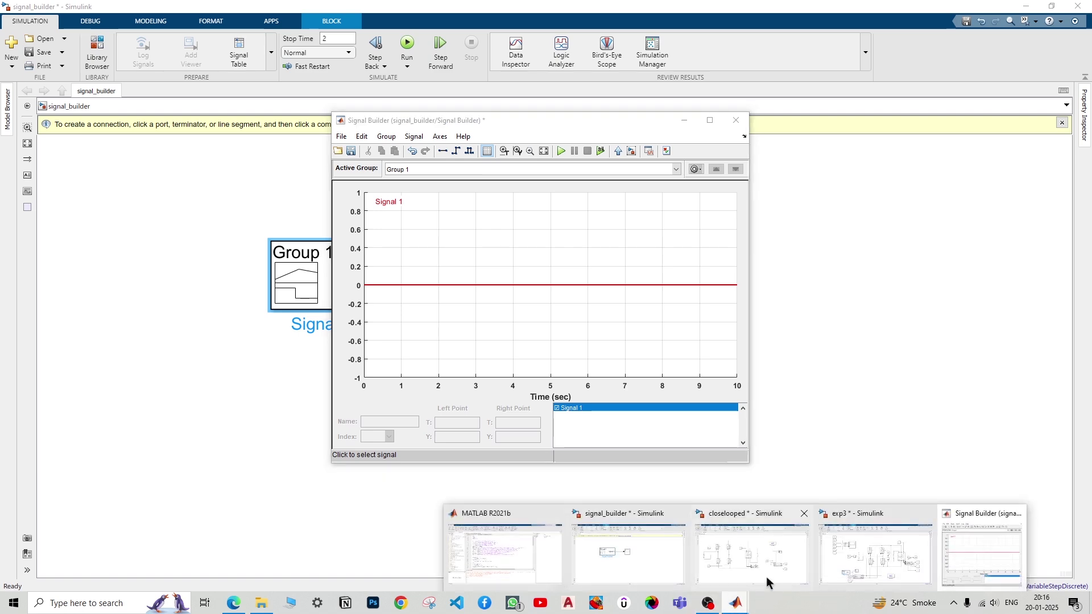
{"action": "left_click", "coordinate": [822, 558]}
{"action": "double_click", "coordinate": [287, 477]}
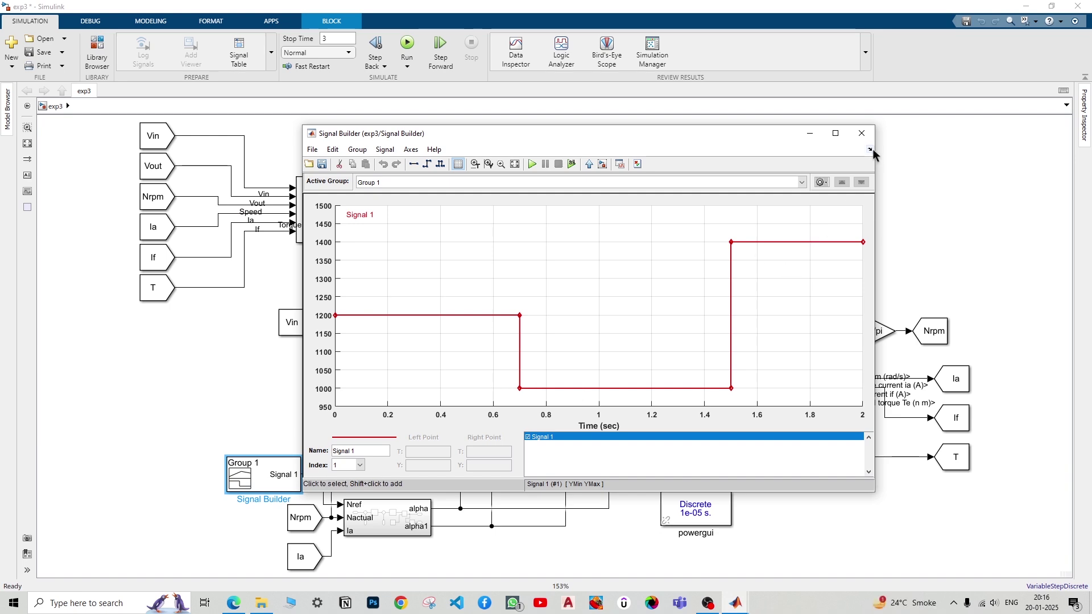
{"action": "left_click", "coordinate": [861, 133]}
Step: Bring up the closelooped model with the signal_builder Signal Builder editor on top
{"action": "mouse_move", "coordinate": [734, 606]}
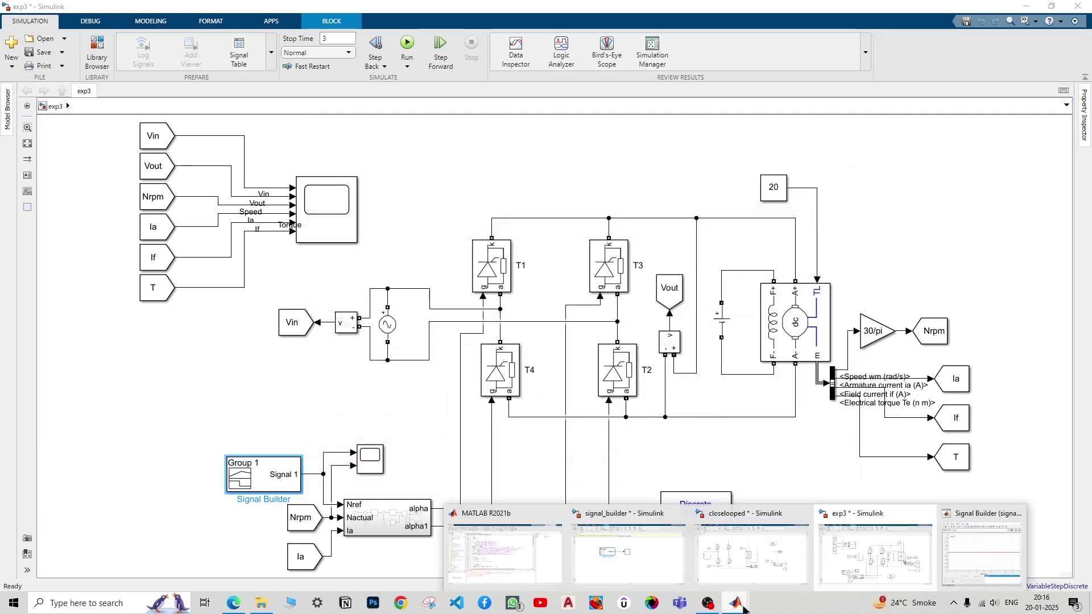
{"action": "left_click", "coordinate": [783, 532]}
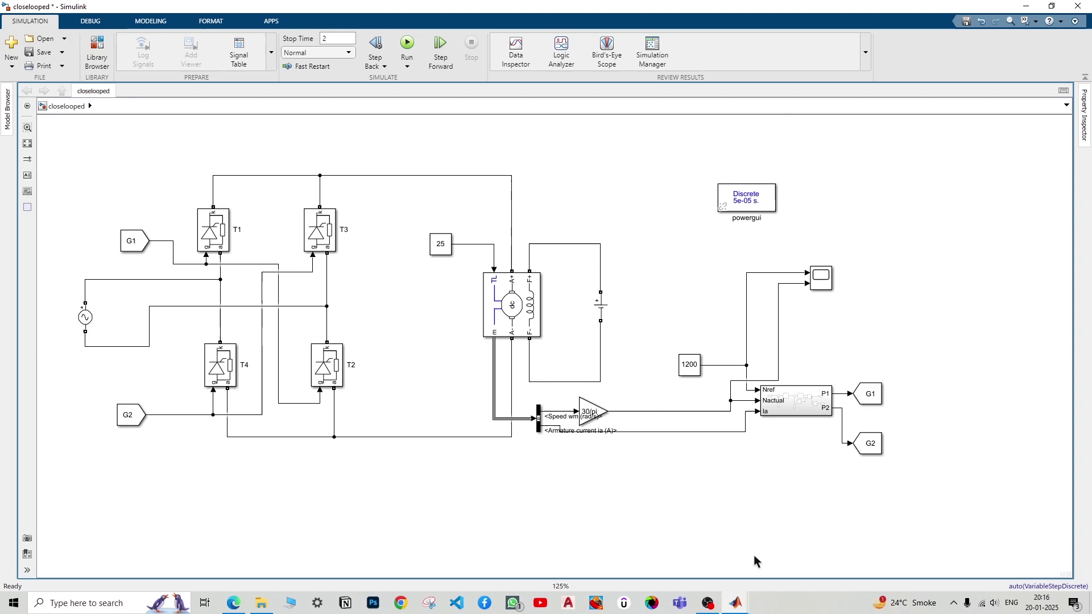
{"action": "mouse_move", "coordinate": [736, 603]}
{"action": "left_click", "coordinate": [967, 529]}
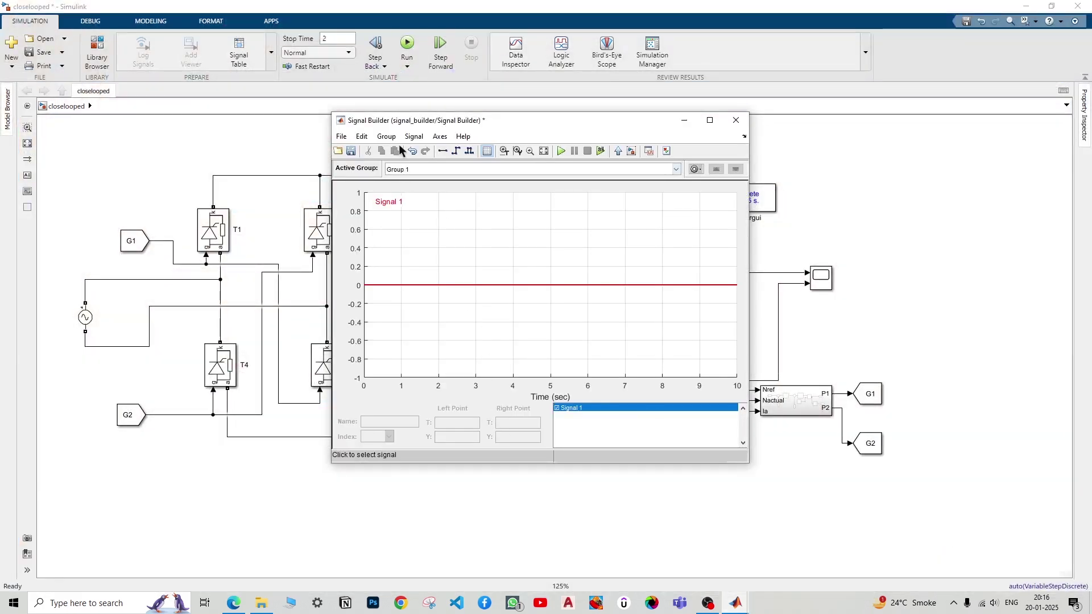
Step: Change the Signal Builder time range to 0–0.7 s
{"action": "left_click", "coordinate": [446, 137]}
{"action": "left_click", "coordinate": [463, 155]}
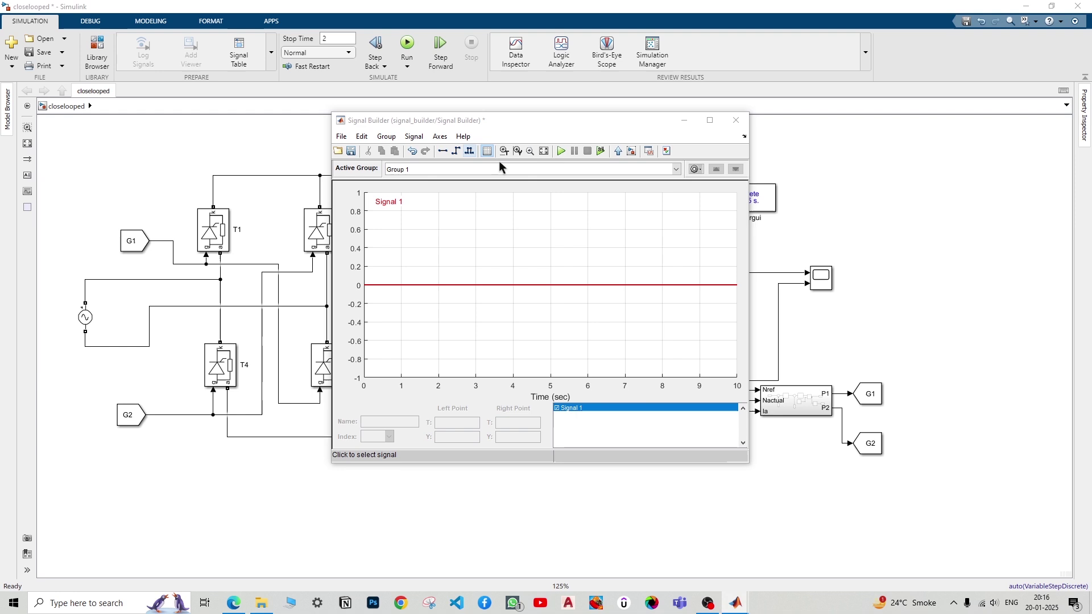
{"action": "double_click", "coordinate": [533, 120]}
{"action": "type", "text": "0.7"}
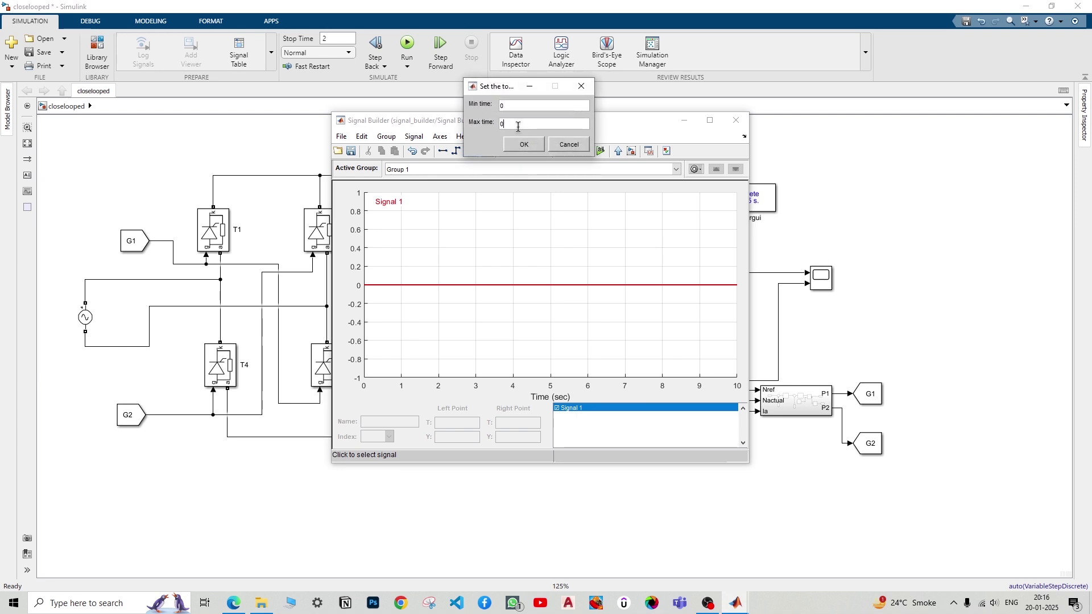
{"action": "left_click", "coordinate": [523, 144]}
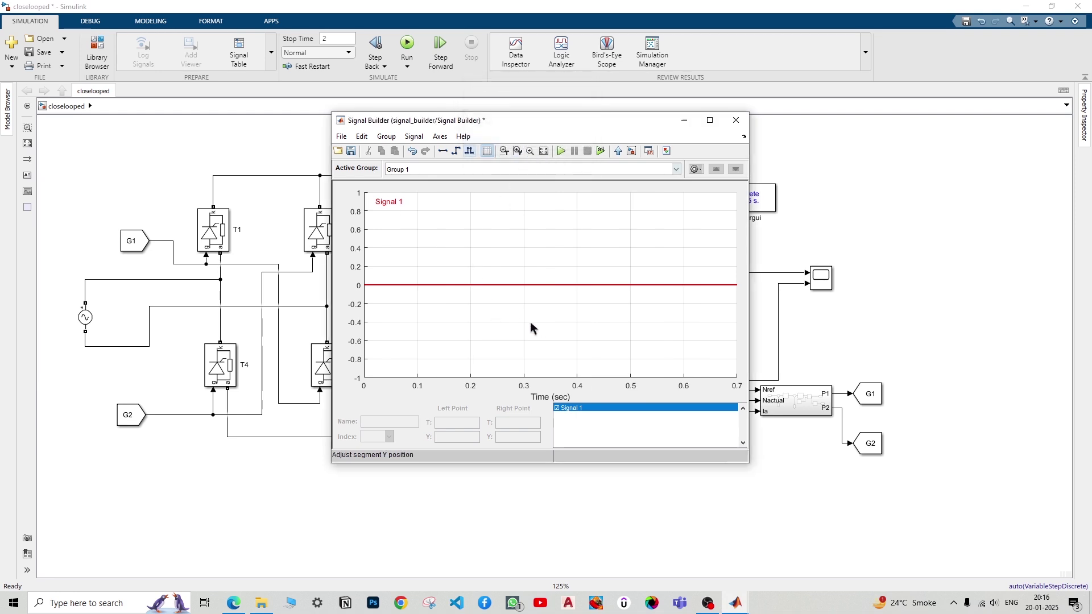
Step: Raise Signal 1 to a constant level of 1200
{"action": "left_click_drag", "start_coordinate": [535, 286], "coordinate": [533, 263]}
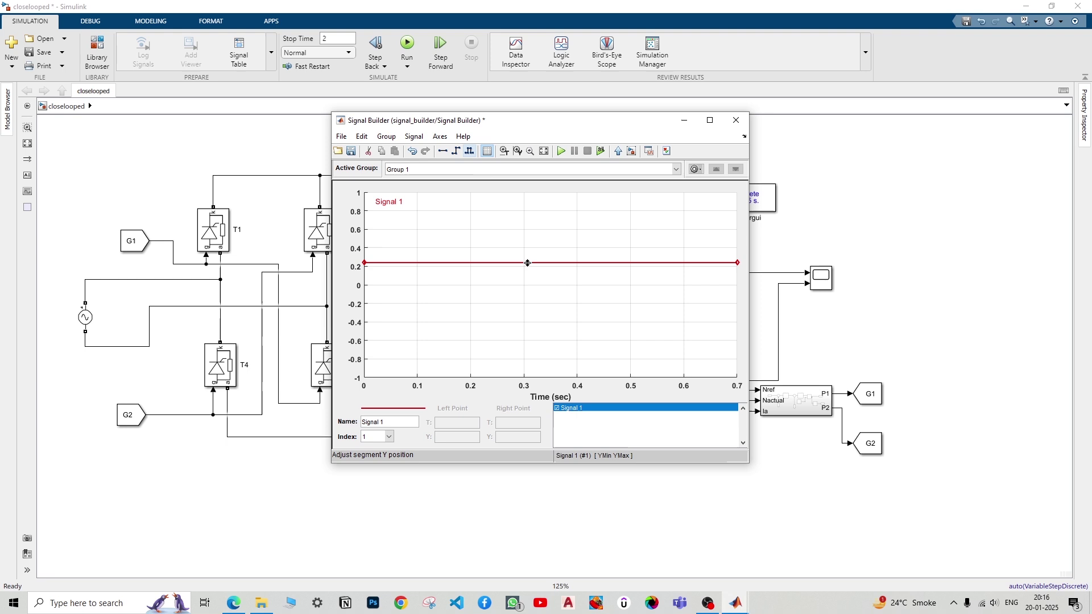
{"action": "left_click", "coordinate": [459, 264]}
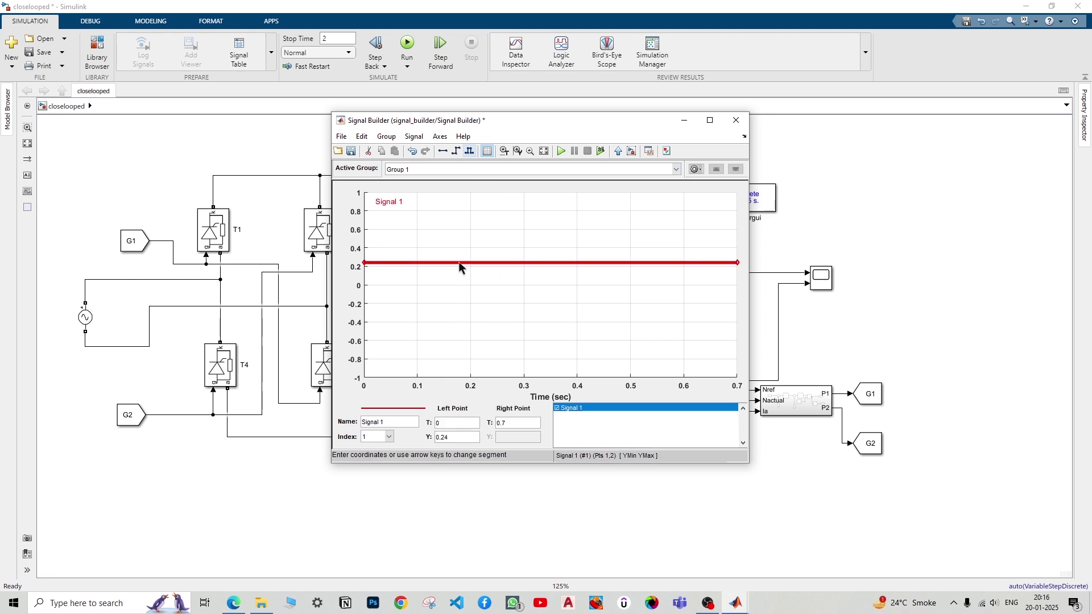
{"action": "left_click", "coordinate": [453, 435]}
{"action": "key", "text": "Return"}
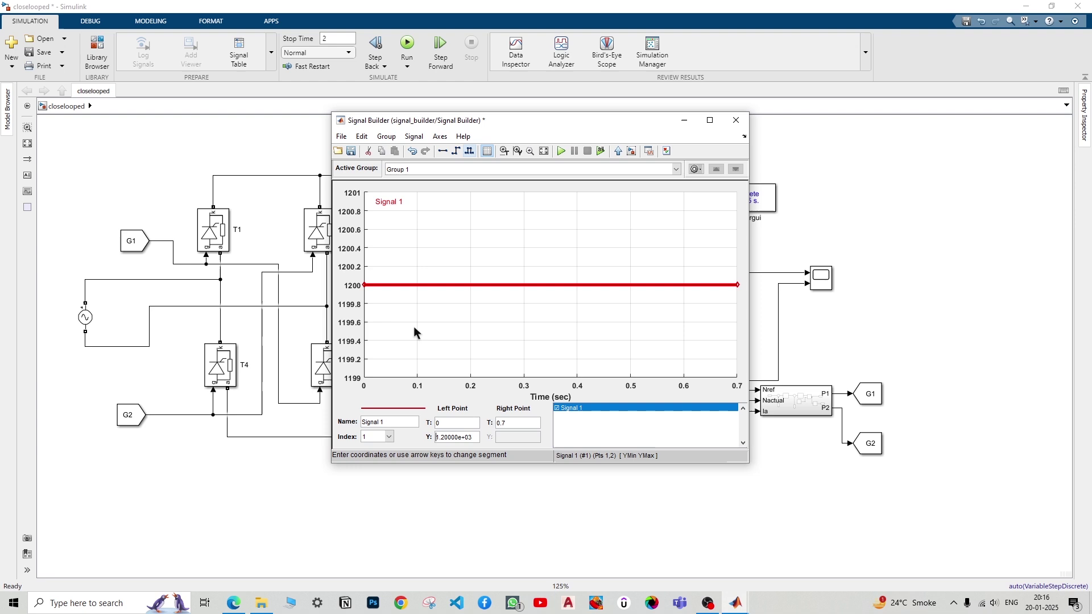
{"action": "left_click", "coordinate": [425, 311]}
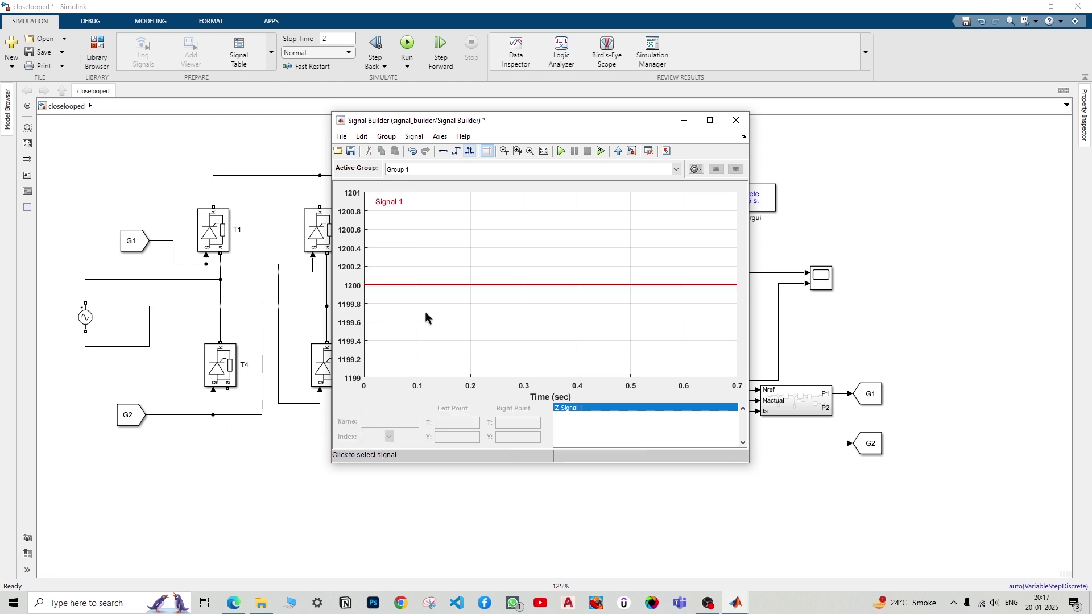
Step: Raise Signal 1's end point to about 1200.17 and extend the time range to 0–1.5 s
{"action": "left_click", "coordinate": [652, 285]}
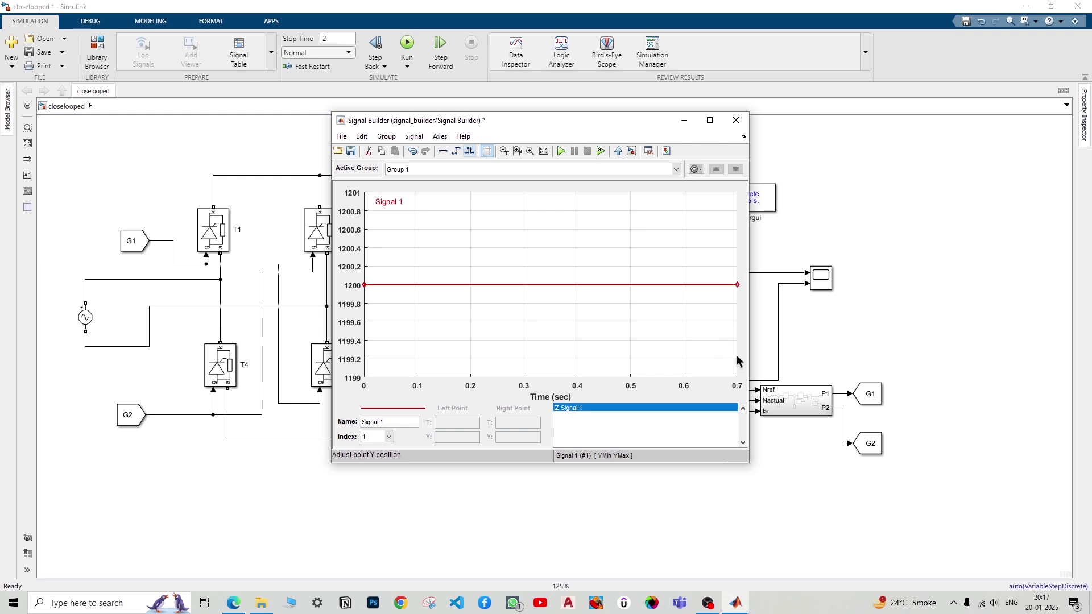
{"action": "left_click_drag", "start_coordinate": [738, 284], "coordinate": [738, 268]}
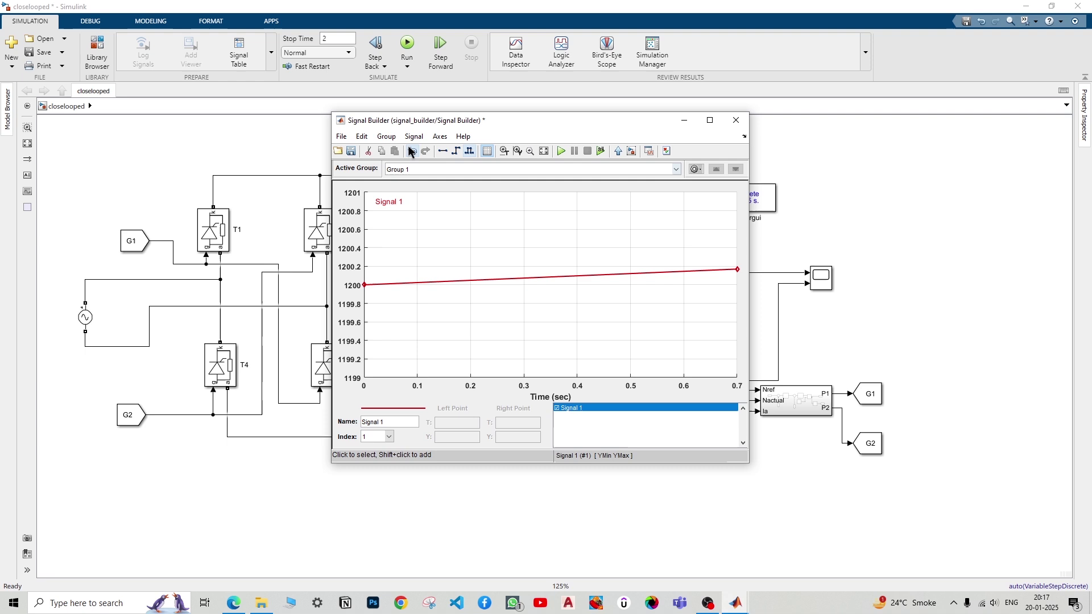
{"action": "left_click", "coordinate": [440, 136]}
{"action": "left_click", "coordinate": [461, 153]}
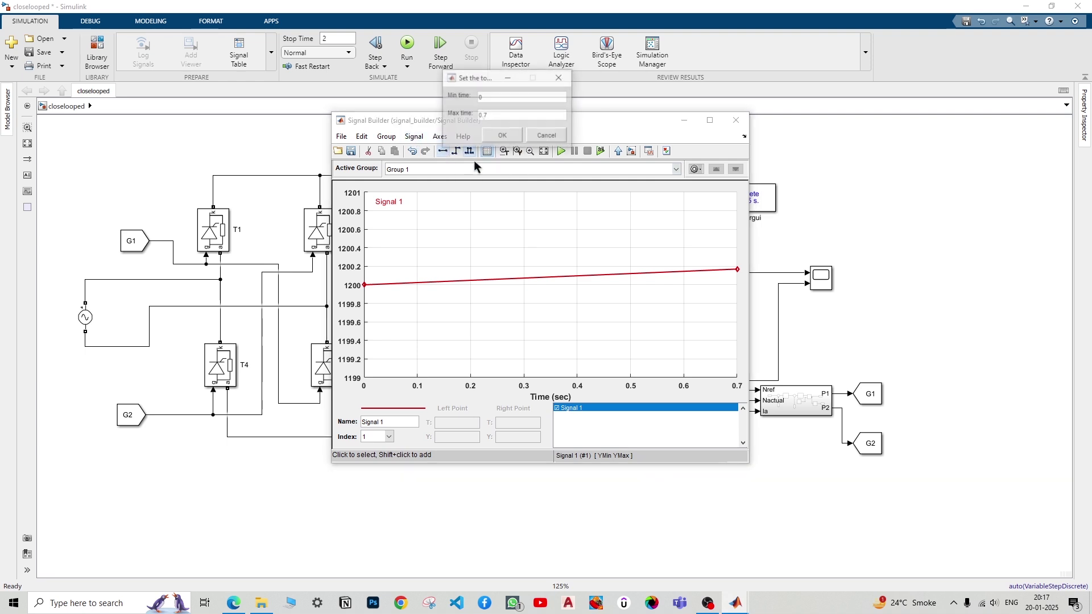
{"action": "double_click", "coordinate": [487, 116]}
{"action": "type", "text": "1.5"}
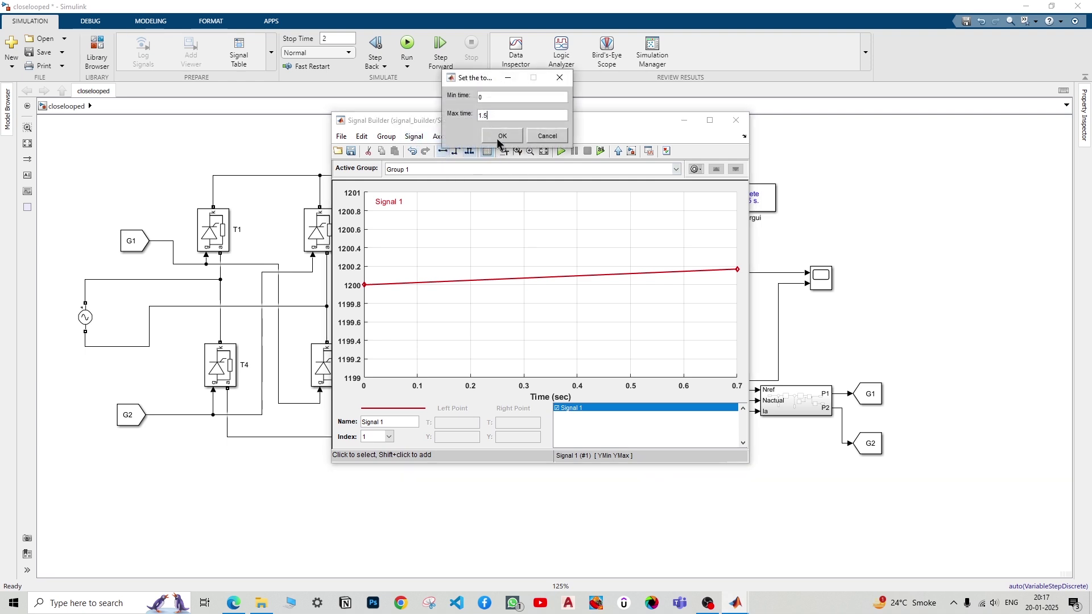
{"action": "left_click", "coordinate": [499, 137]}
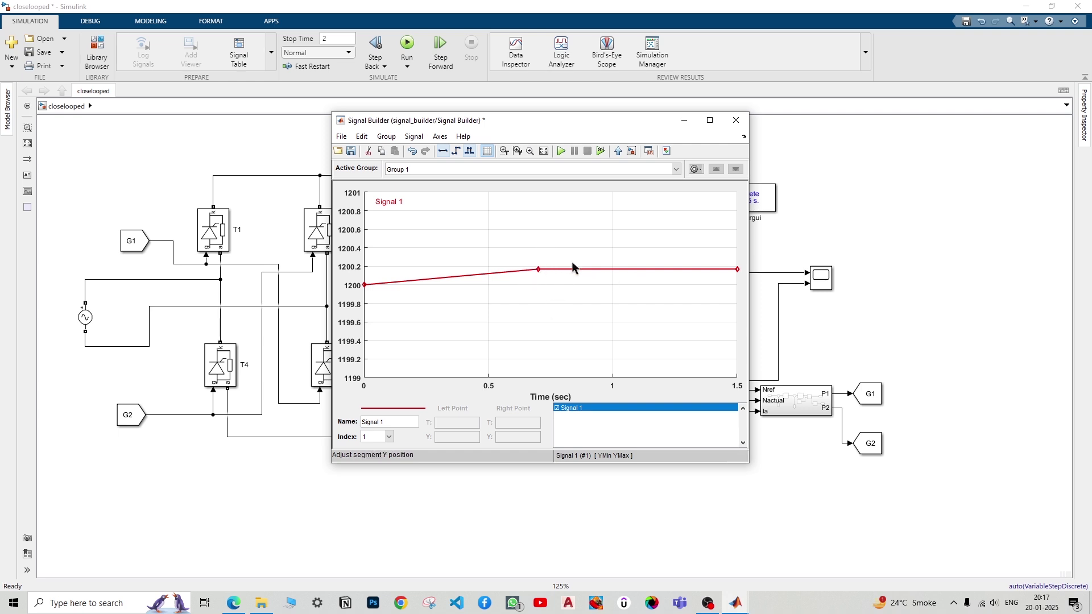
Step: Step the segment after 0.7 s down to a level of 1000
{"action": "left_click_drag", "start_coordinate": [588, 269], "coordinate": [596, 295]}
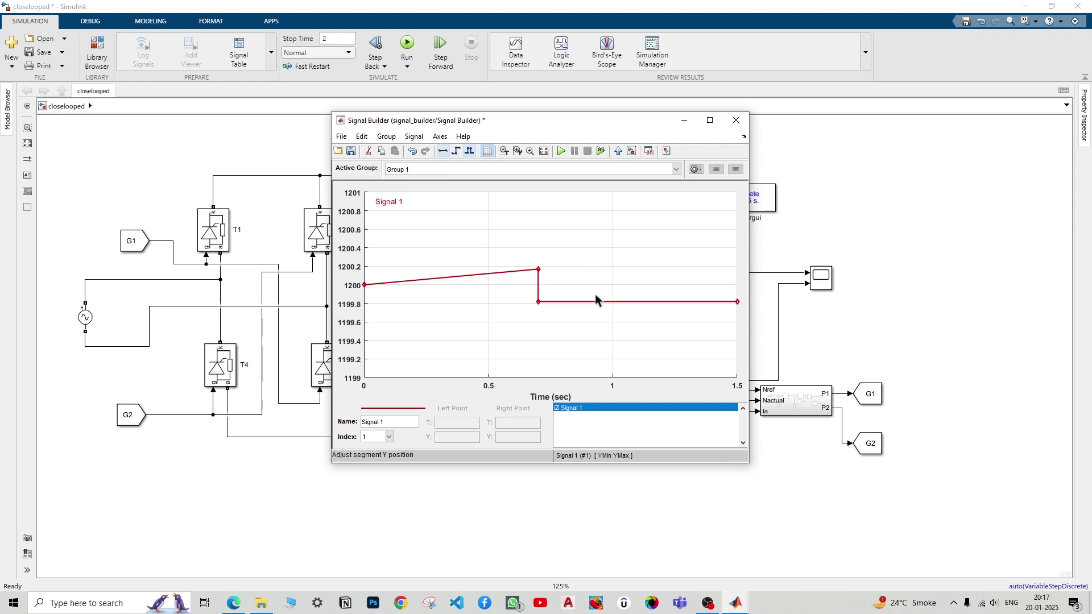
{"action": "left_click", "coordinate": [604, 301]}
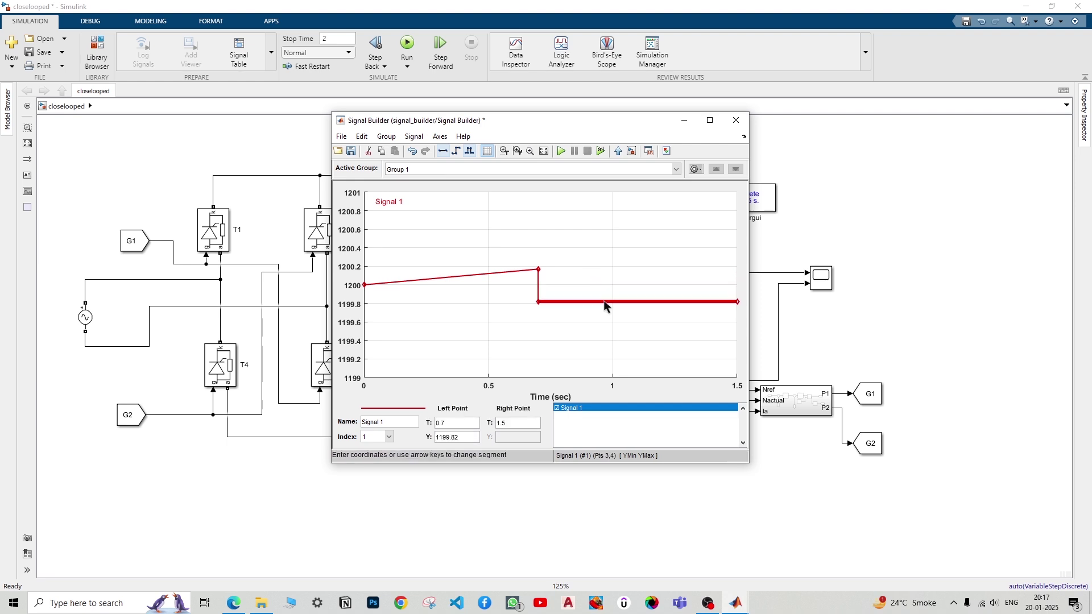
{"action": "double_click", "coordinate": [461, 438]}
{"action": "type", "text": "1.000"}
{"action": "key", "text": "Return"}
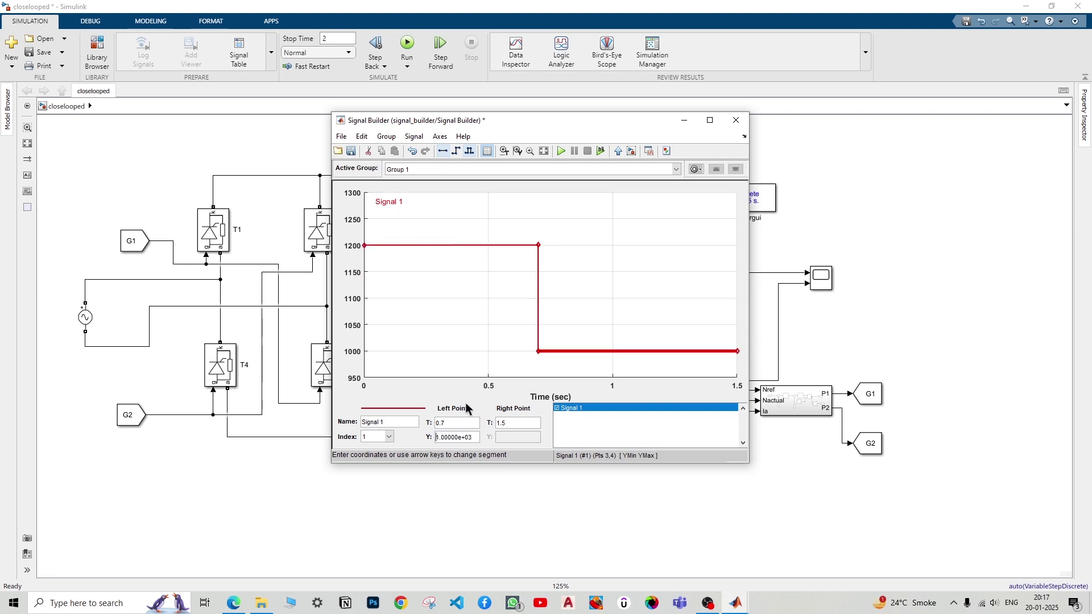
Step: Set the corner point at 0.7 s to 1200
{"action": "left_click", "coordinate": [538, 245]}
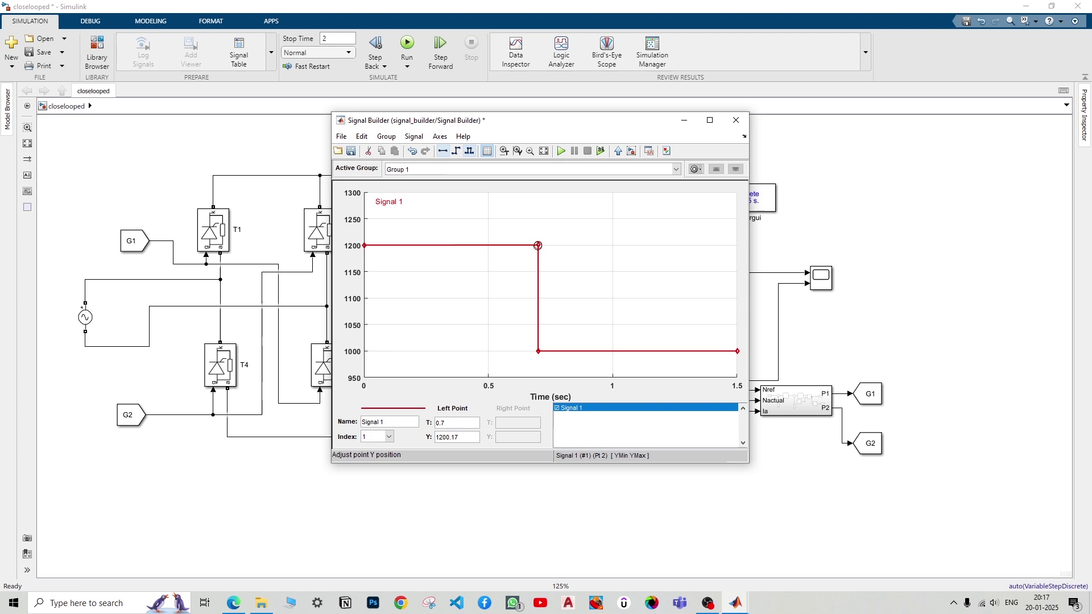
{"action": "double_click", "coordinate": [463, 436]}
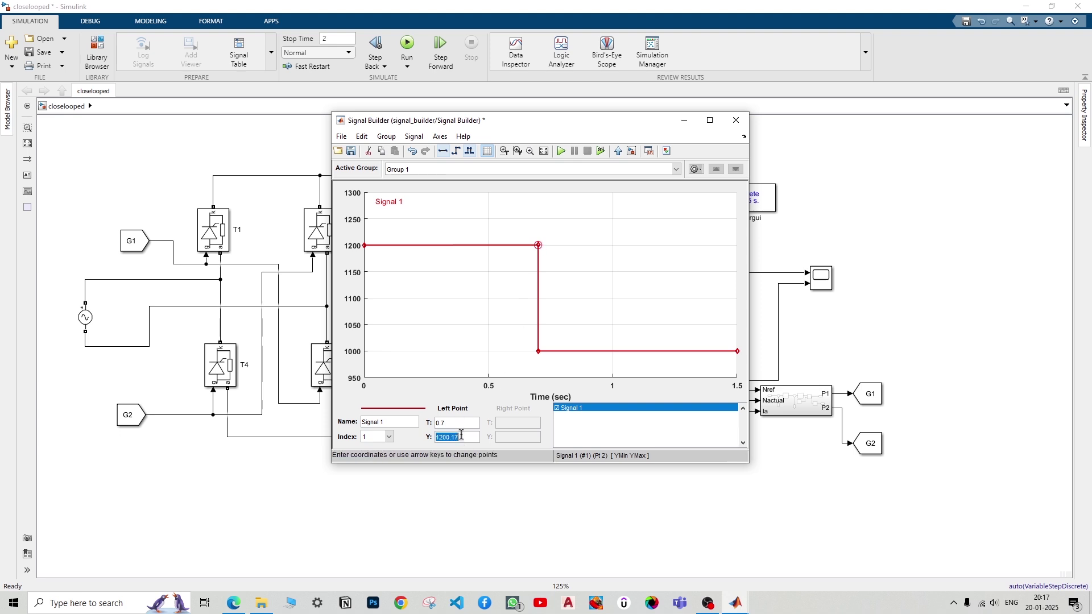
{"action": "left_click", "coordinate": [467, 435]}
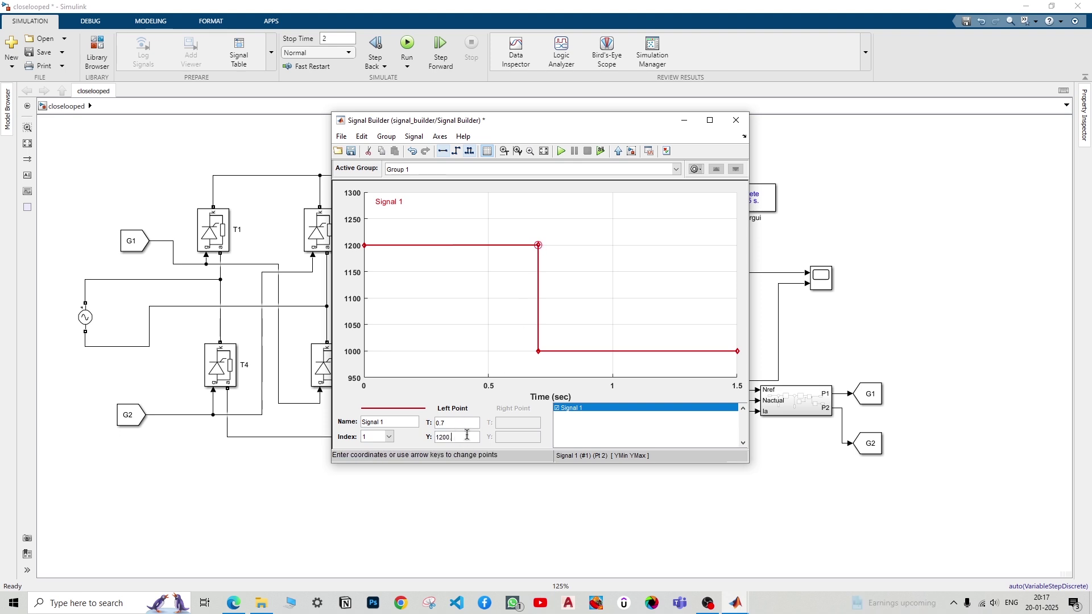
{"action": "key", "text": "BackSpace"}
{"action": "key", "text": "BackSpace"}
{"action": "key", "text": "BackSpace"}
{"action": "left_click", "coordinate": [568, 326]}
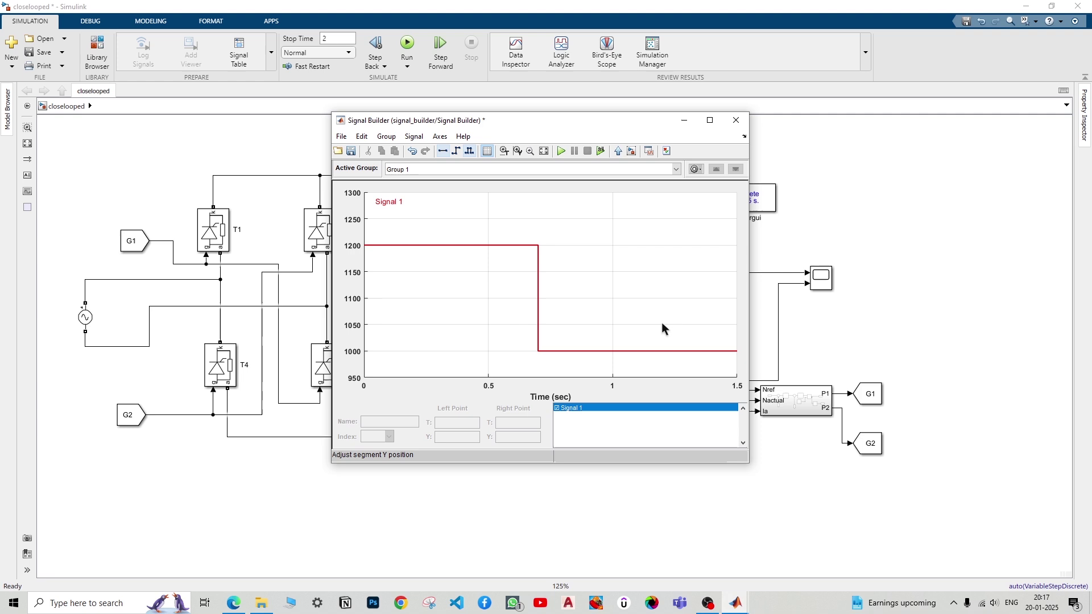
Step: Raise Signal 1's final point at 1.5 s to about 1024
{"action": "left_click", "coordinate": [704, 348]}
{"action": "left_click_drag", "start_coordinate": [737, 352], "coordinate": [738, 339]}
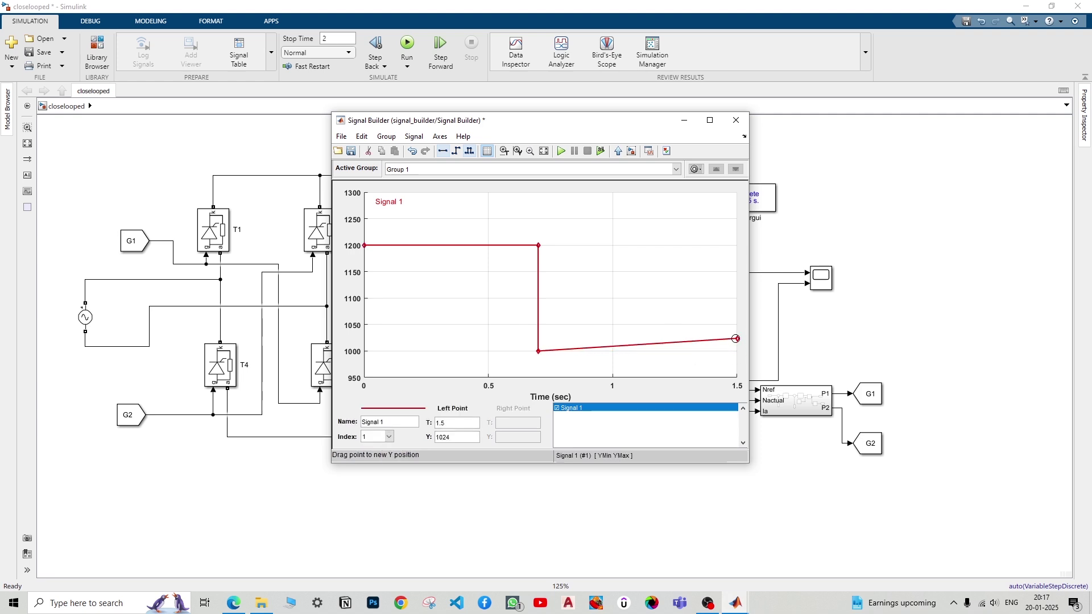
{"action": "left_click", "coordinate": [569, 248]}
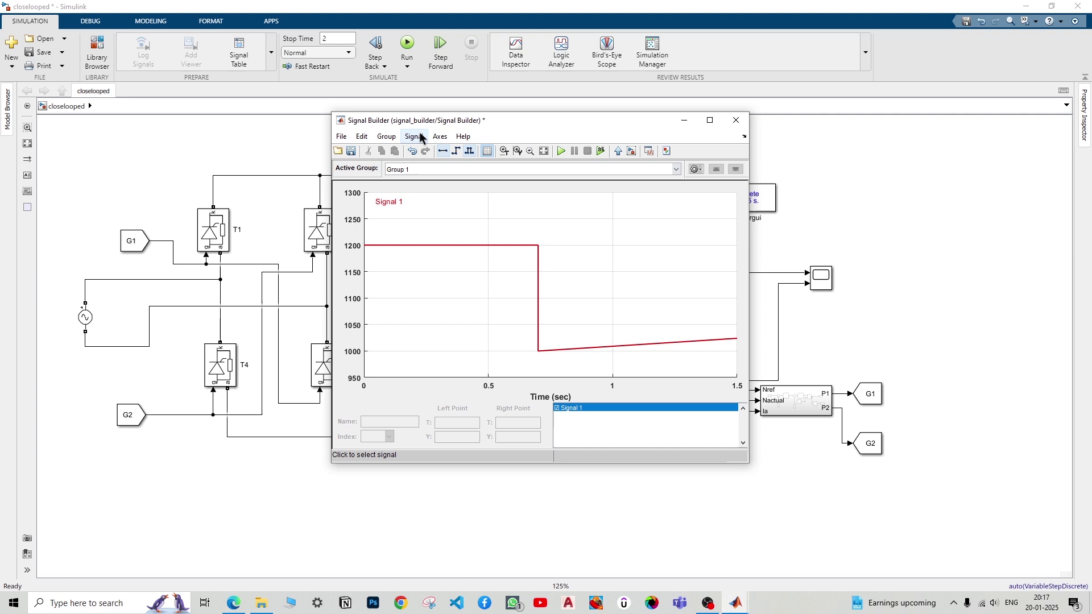
Step: Extend the Signal Builder time range to 0–2 s
{"action": "left_click", "coordinate": [440, 136]}
{"action": "mouse_move", "coordinate": [463, 136]}
{"action": "left_click", "coordinate": [461, 151]}
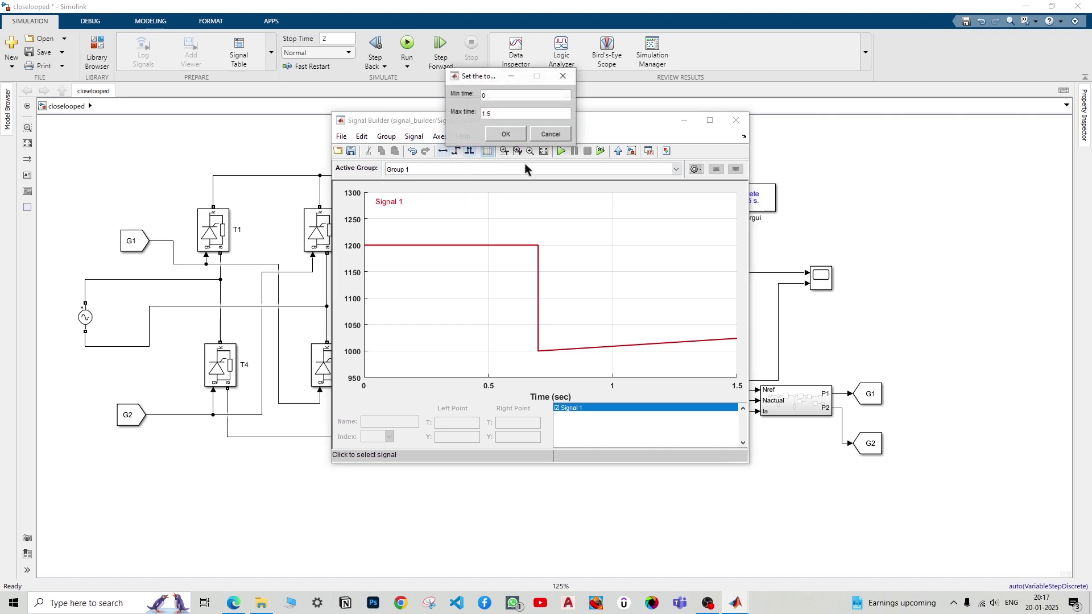
{"action": "type", "text": "2"}
{"action": "left_click", "coordinate": [506, 135]}
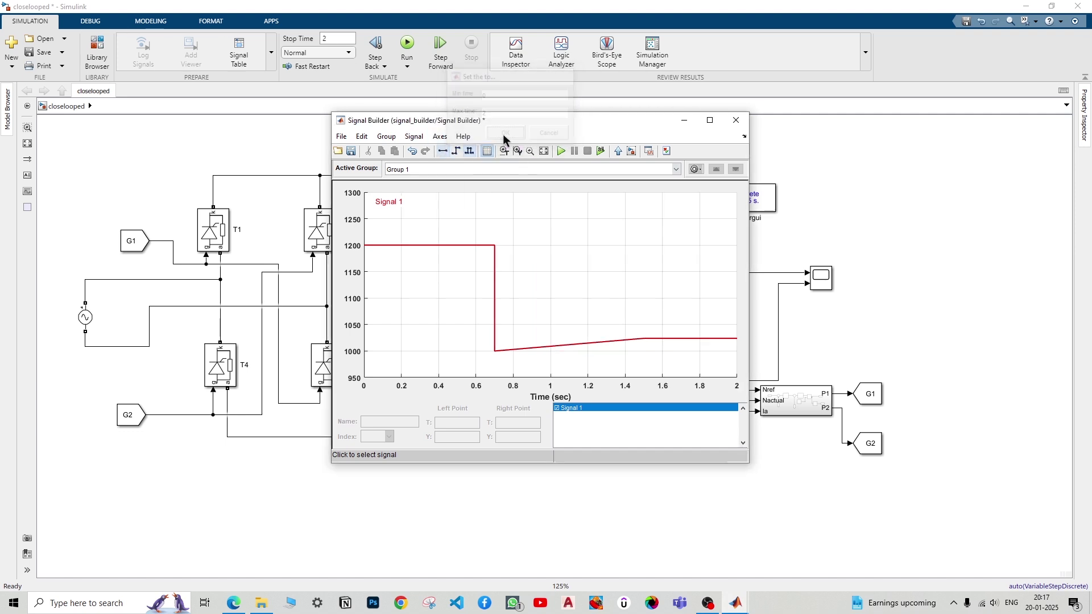
Step: Set the segment from 1.5 to 2 s to a level of 1400
{"action": "left_click", "coordinate": [663, 339]}
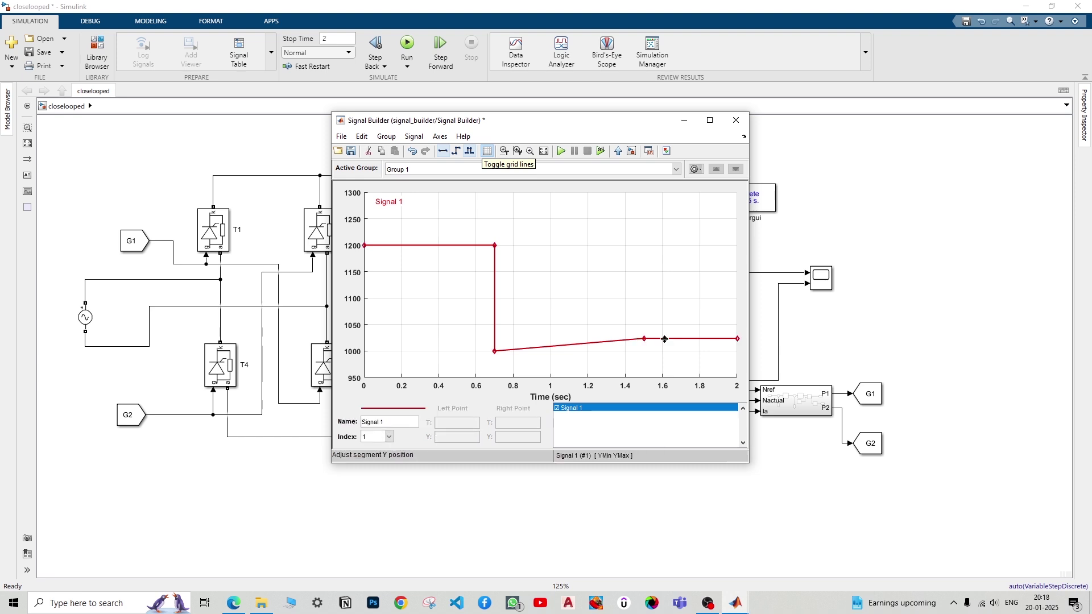
{"action": "left_click_drag", "start_coordinate": [664, 339], "coordinate": [671, 293]}
{"action": "left_click", "coordinate": [672, 288]}
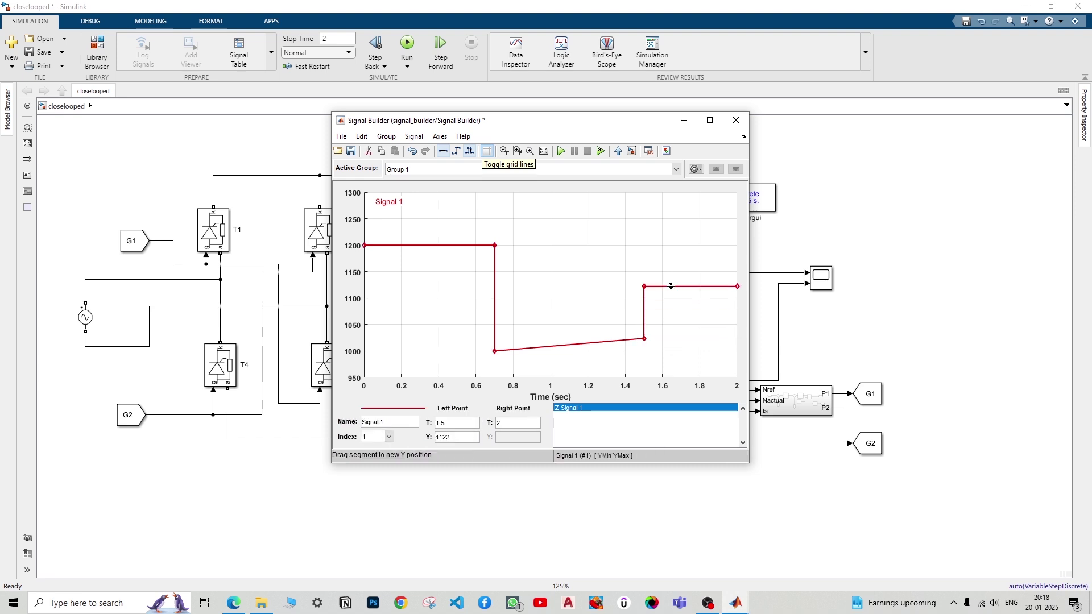
{"action": "double_click", "coordinate": [453, 437]}
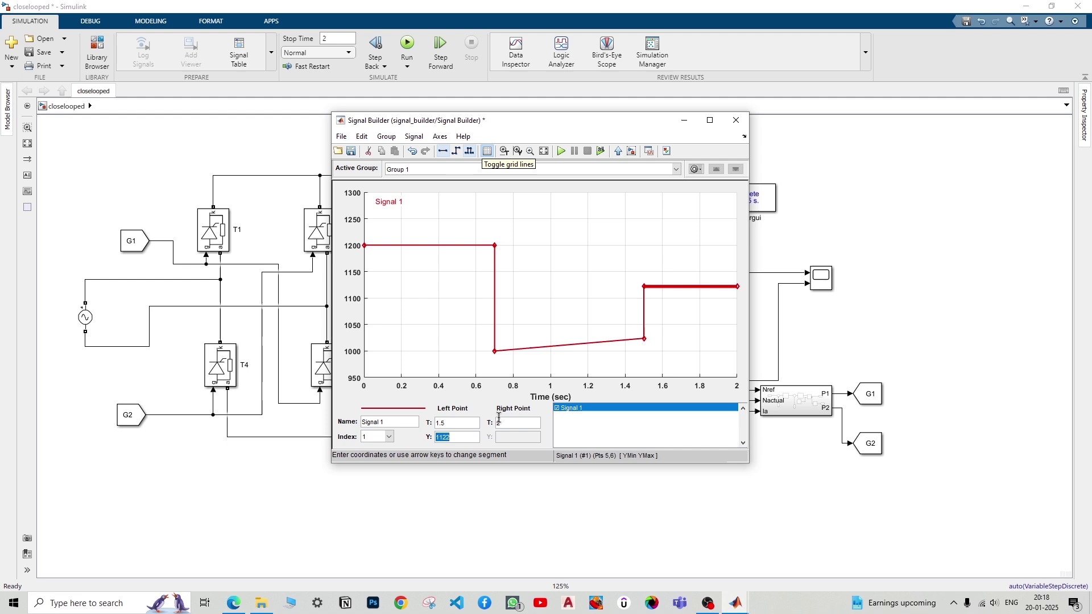
{"action": "type", "text": "1400"}
{"action": "key", "text": "Return"}
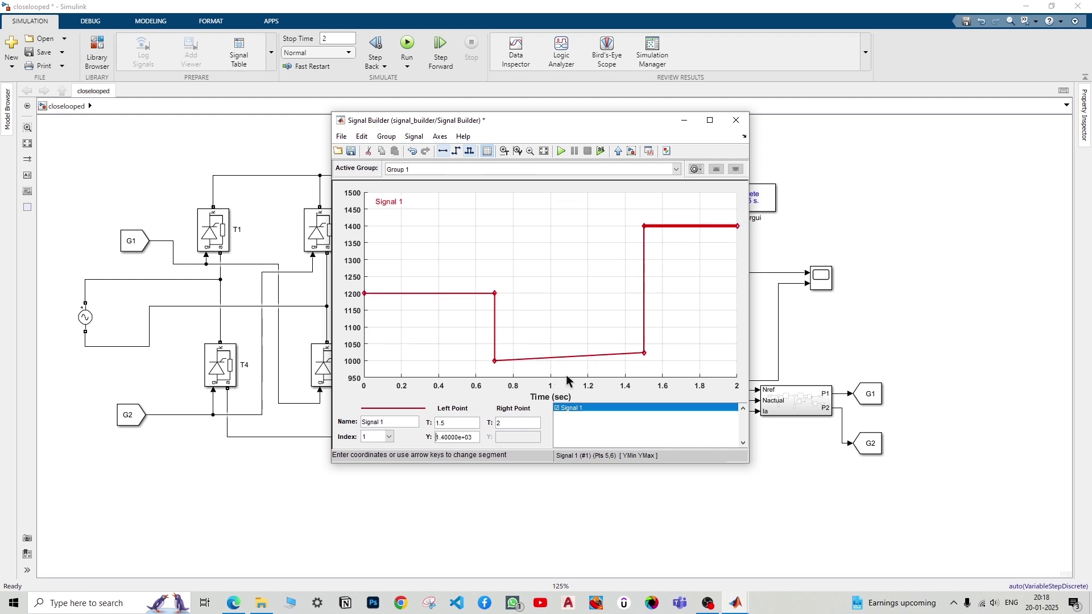
Step: Set the point at 1.5 s to 1000 so the step starts there
{"action": "left_click", "coordinate": [645, 354]}
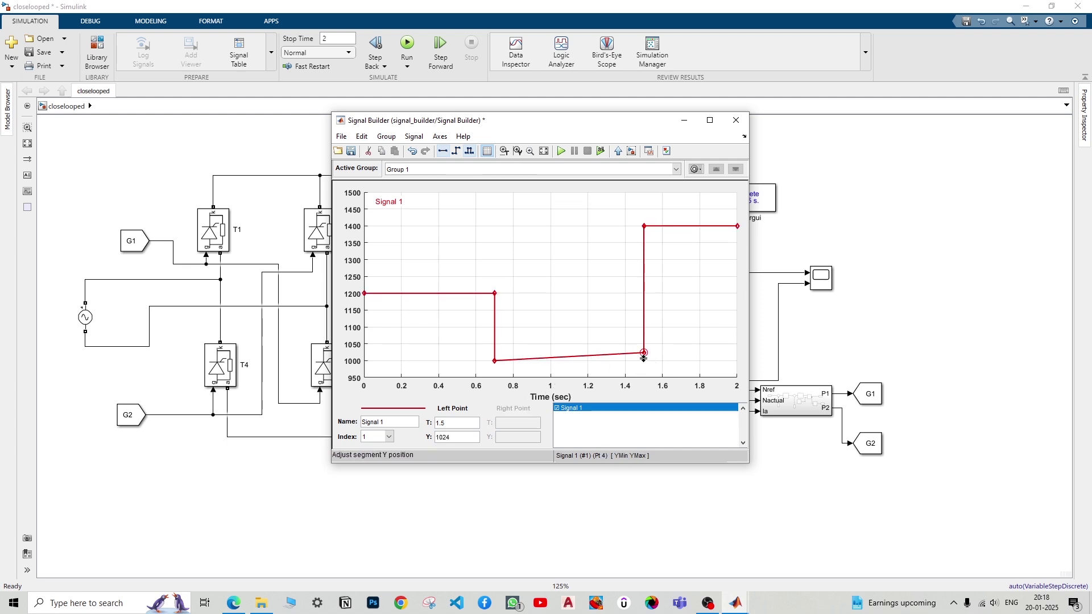
{"action": "double_click", "coordinate": [446, 437]}
{"action": "type", "text": "10"}
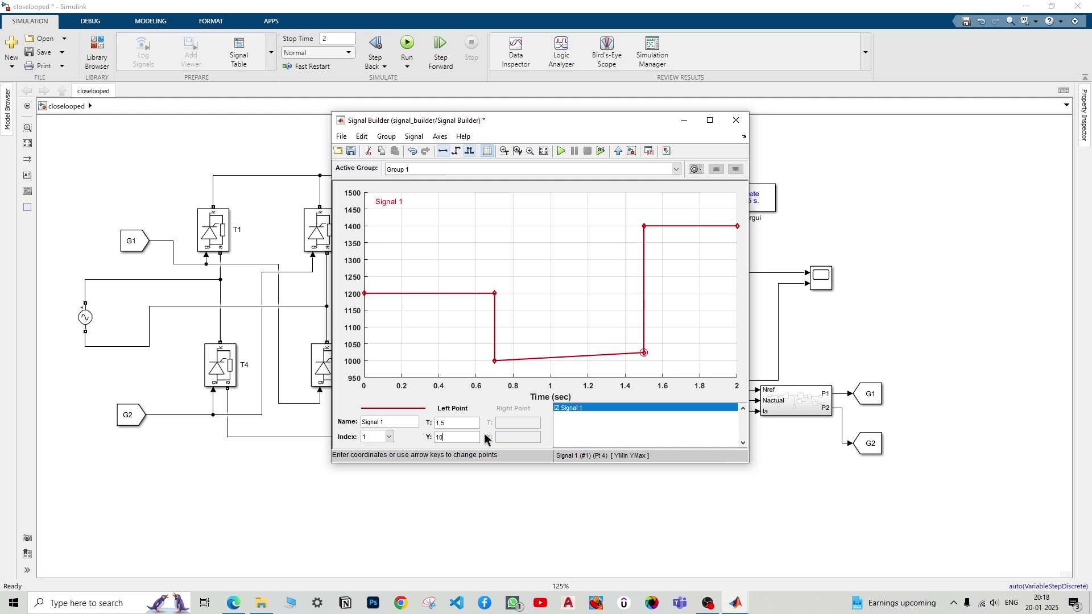
{"action": "type", "text": "00"}
{"action": "key", "text": "Return"}
{"action": "left_click", "coordinate": [537, 315]}
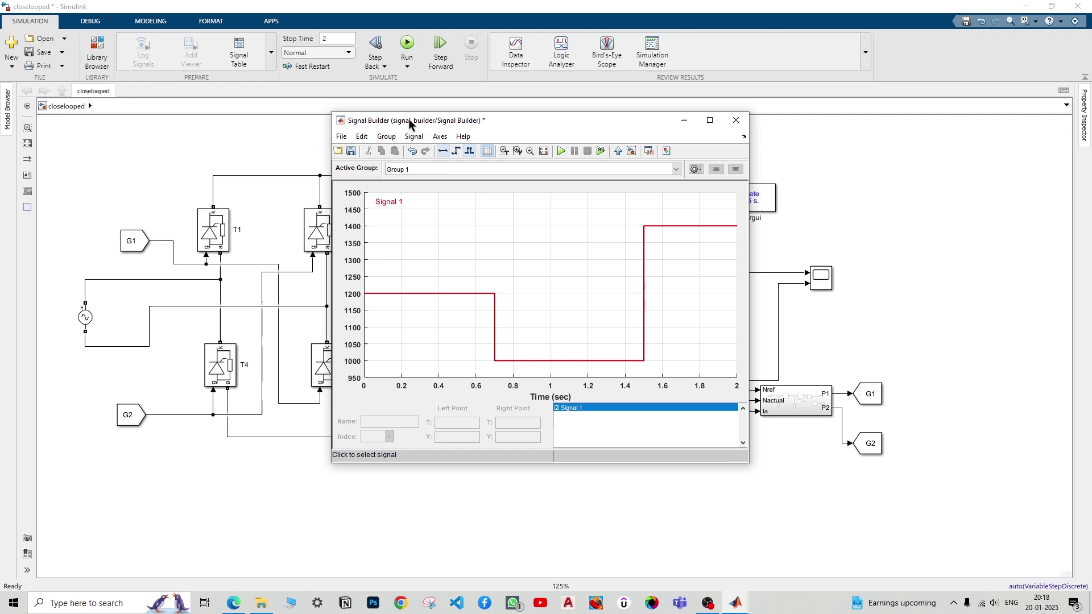
Step: Save the edited signal and close the Signal Builder editor
{"action": "left_click", "coordinate": [351, 151]}
{"action": "left_click", "coordinate": [736, 120]}
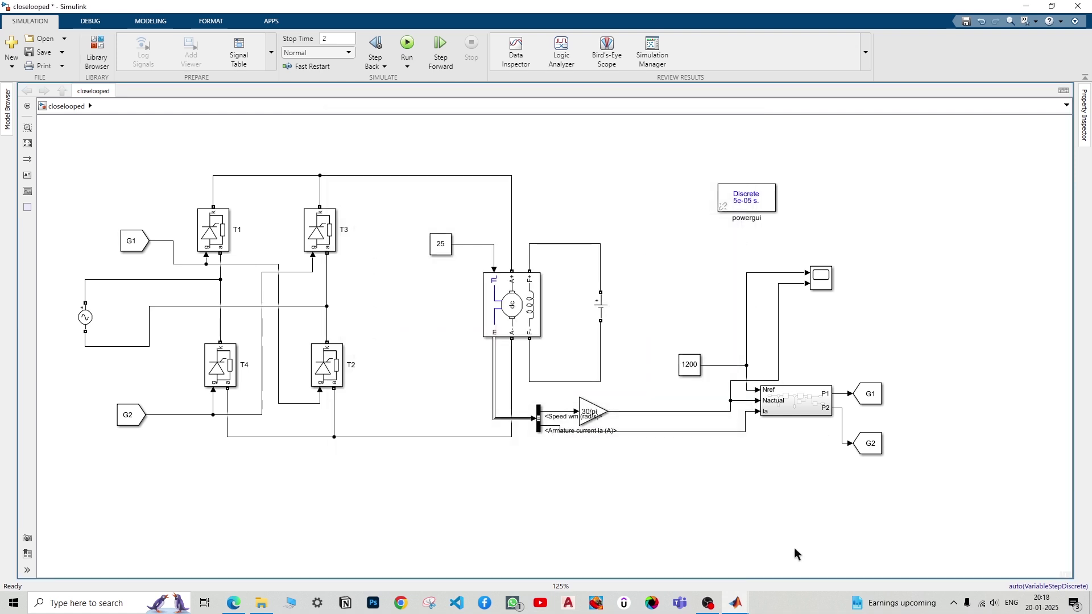
{"action": "mouse_move", "coordinate": [736, 608]}
{"action": "left_click", "coordinate": [711, 559]}
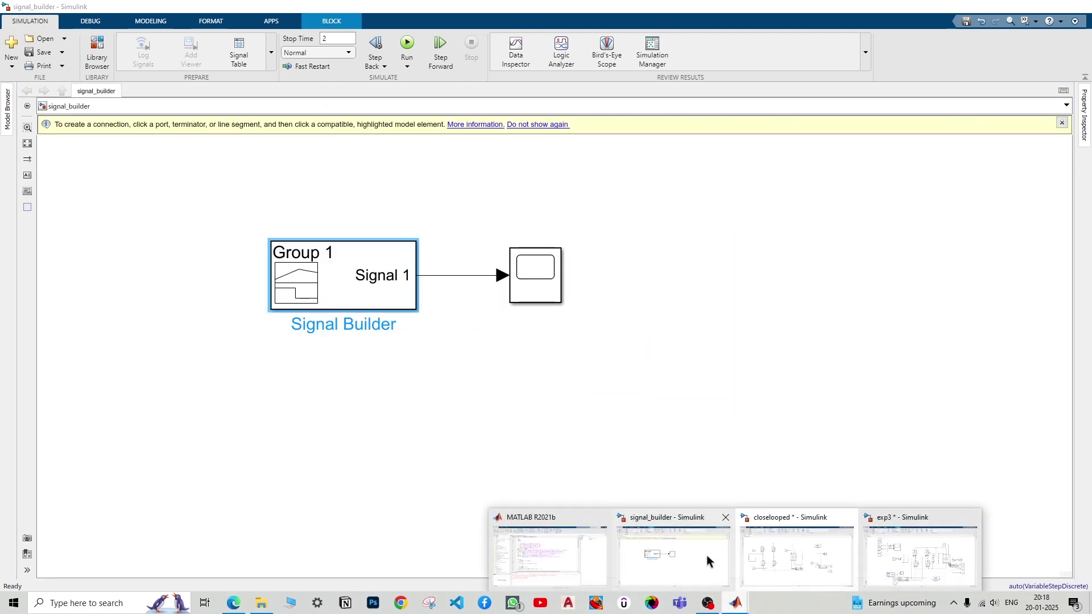
{"action": "double_click", "coordinate": [339, 274]}
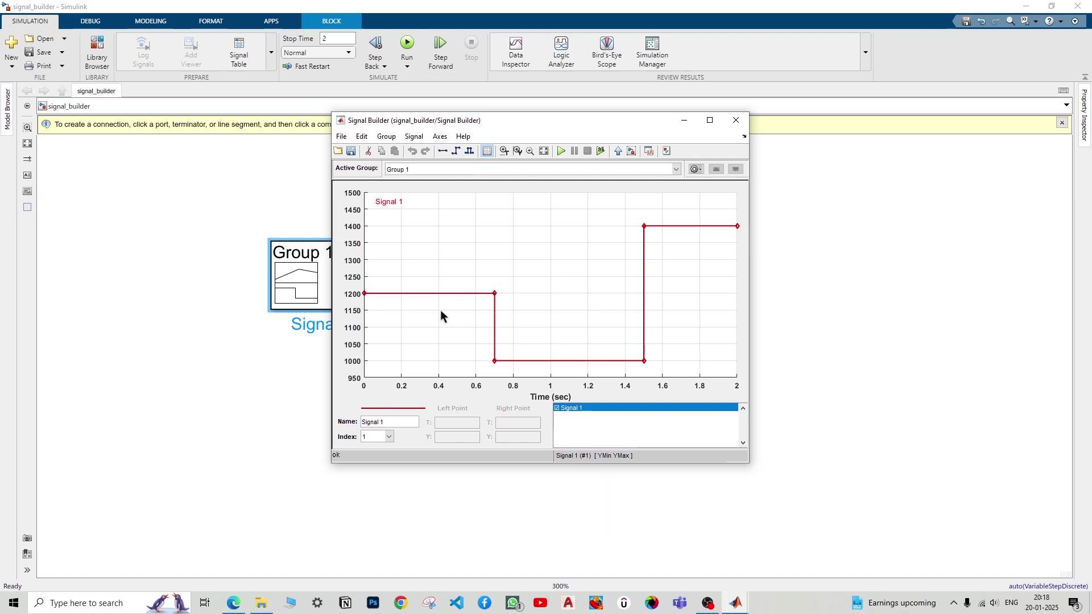
{"action": "left_click", "coordinate": [736, 121]}
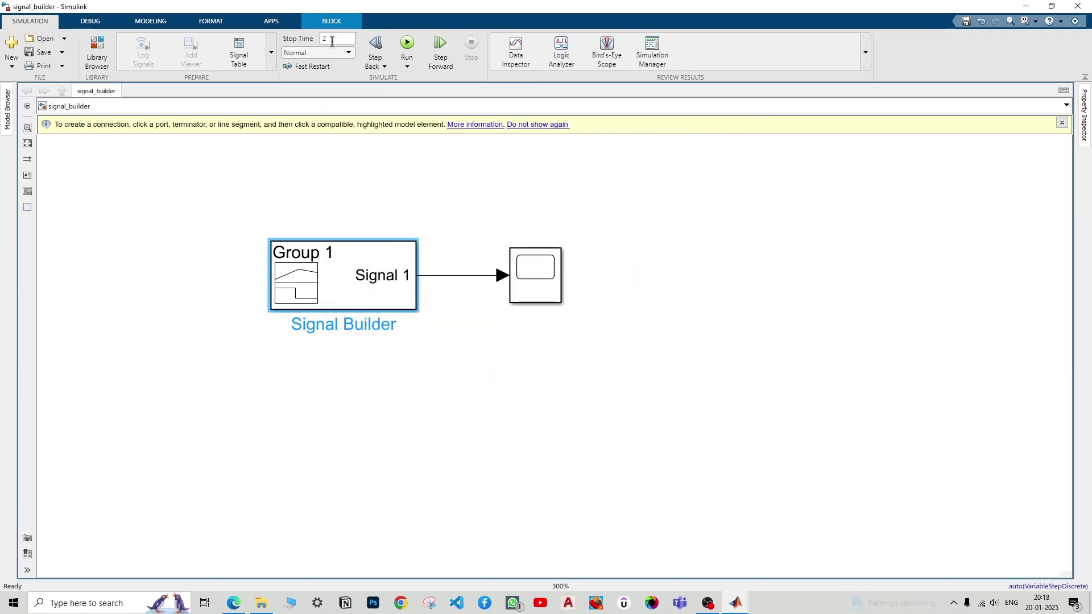
Step: Run the 2 s simulation, check the 1200–1000–1400 steps in the Scope, and select the Signal Builder
{"action": "left_click", "coordinate": [334, 40]}
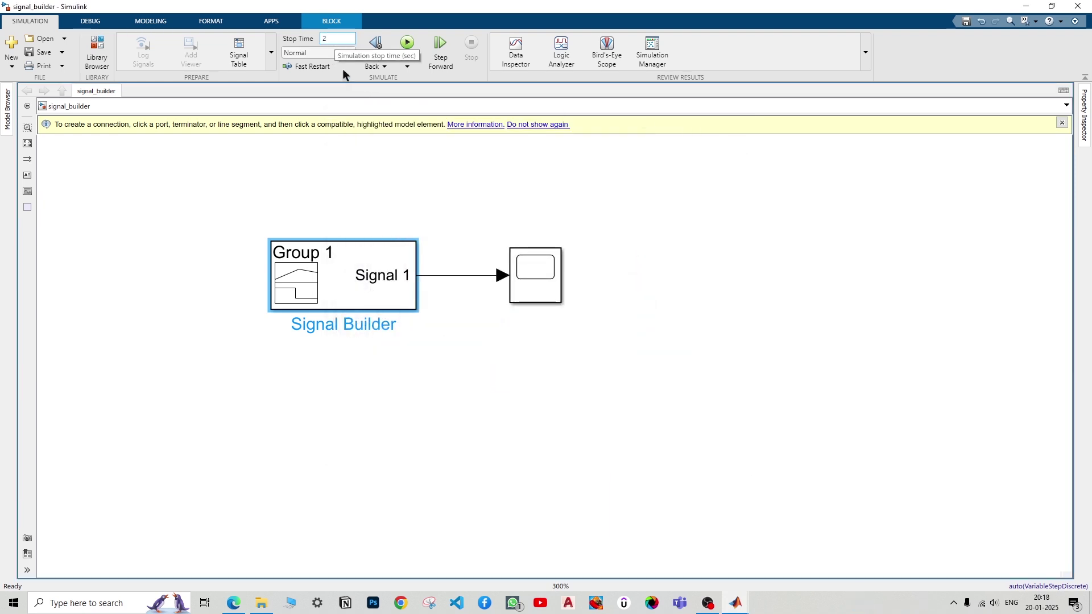
{"action": "left_click", "coordinate": [407, 44]}
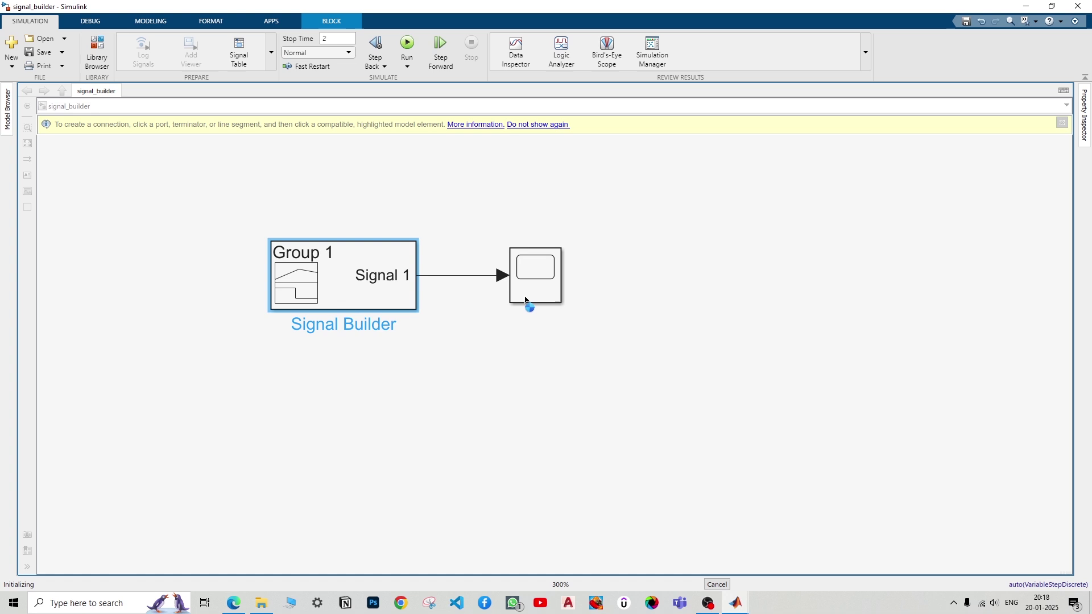
{"action": "double_click", "coordinate": [531, 280]}
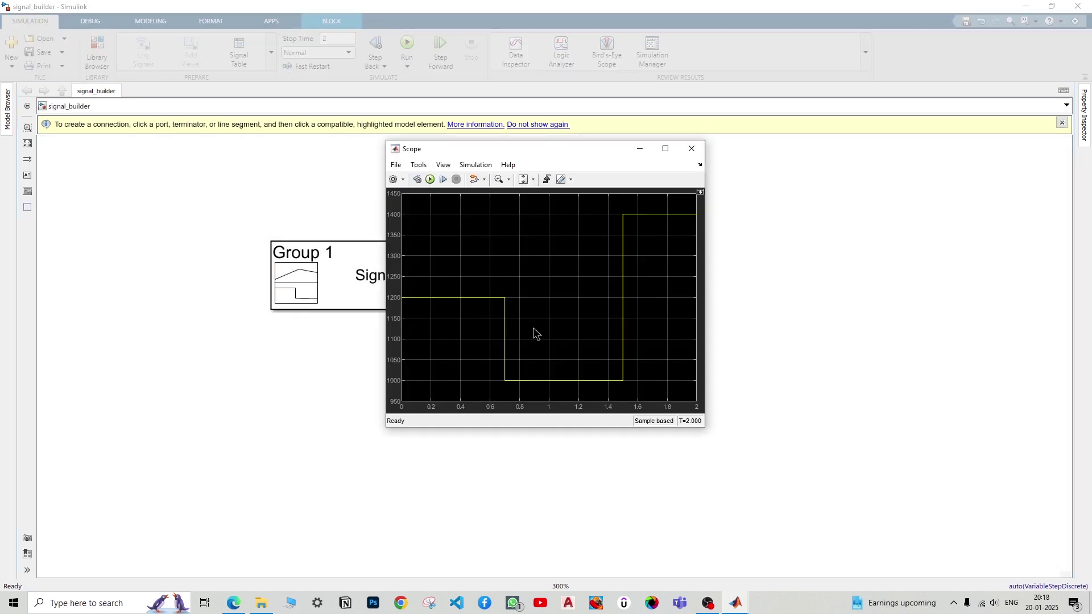
{"action": "left_click", "coordinate": [682, 150]}
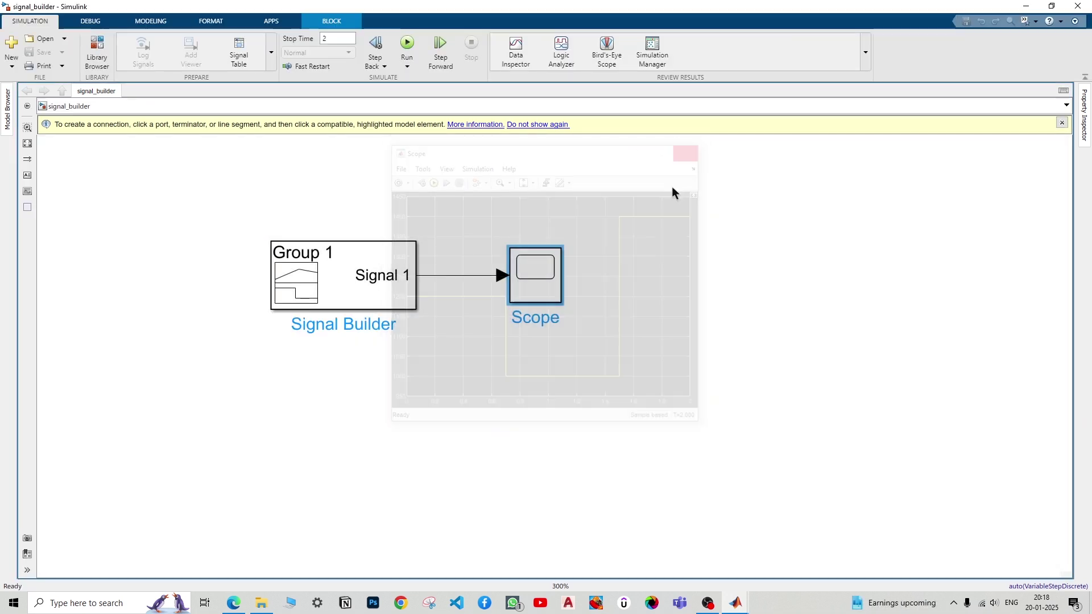
{"action": "left_click", "coordinate": [323, 280]}
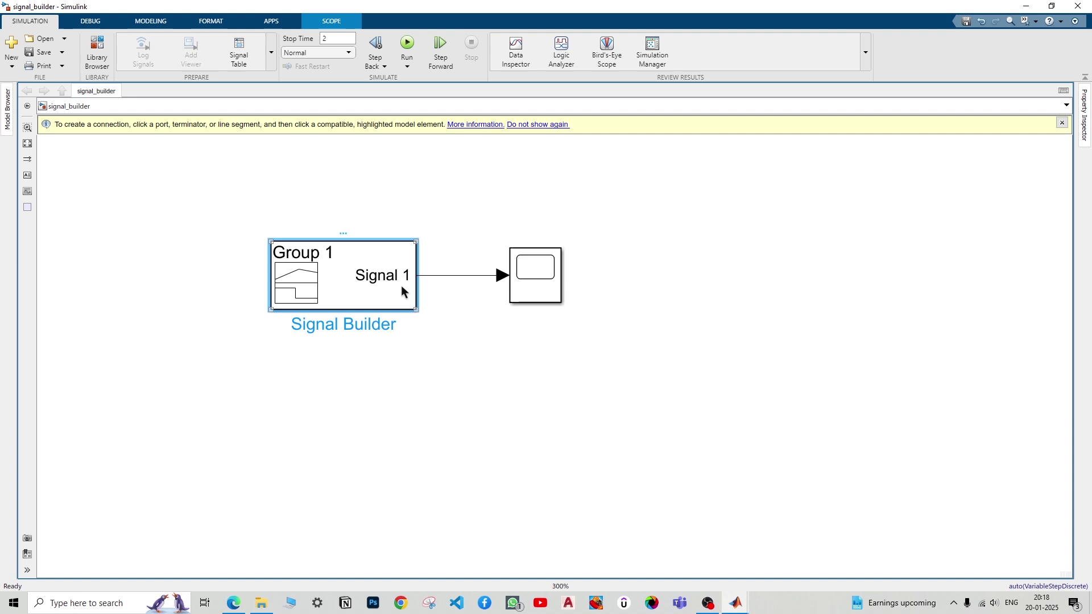
{"action": "key", "text": "alt+Tab"}
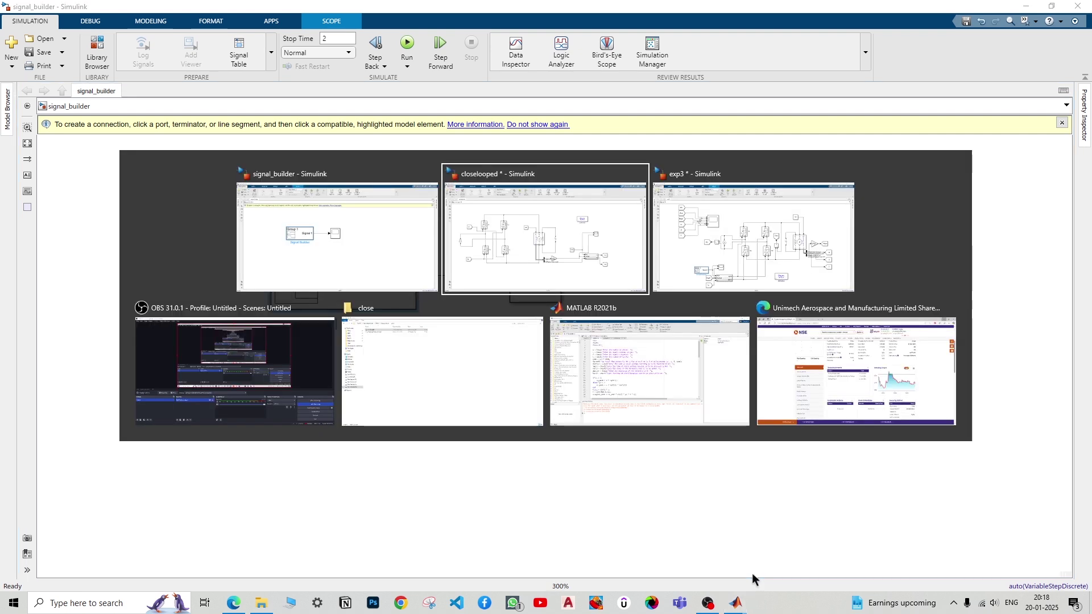
Step: Paste the Signal Builder block into closelooped beside the 1200 reference constant
{"action": "left_click", "coordinate": [690, 373]}
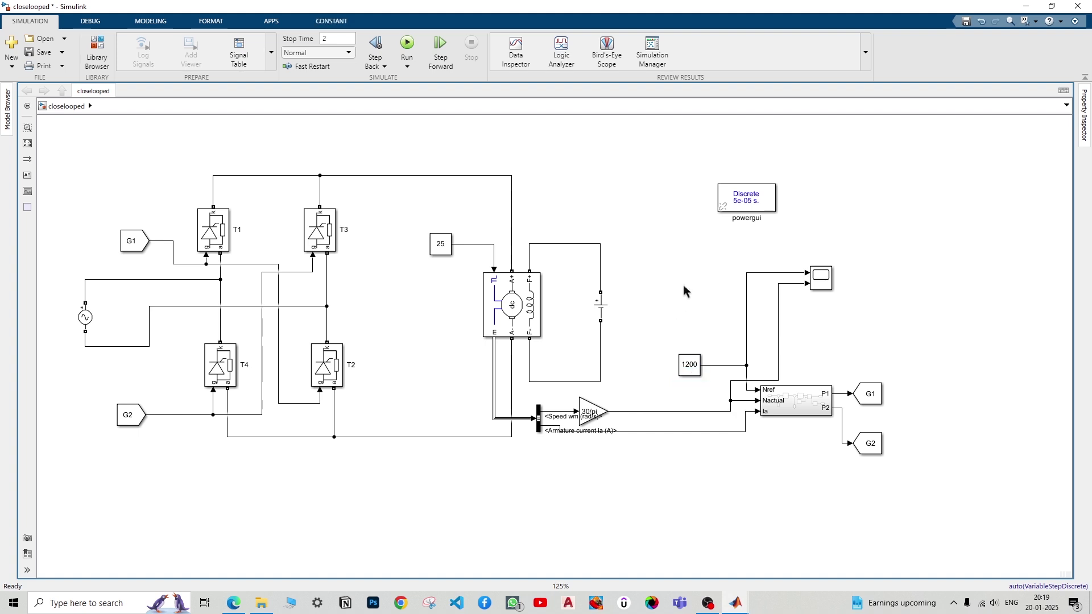
{"action": "key", "text": "ctrl+v"}
{"action": "left_click_drag", "start_coordinate": [697, 296], "coordinate": [677, 296]}
Step: Remove the 1200 constant from the reference input, parking a copy off to the right
{"action": "left_click", "coordinate": [684, 371]}
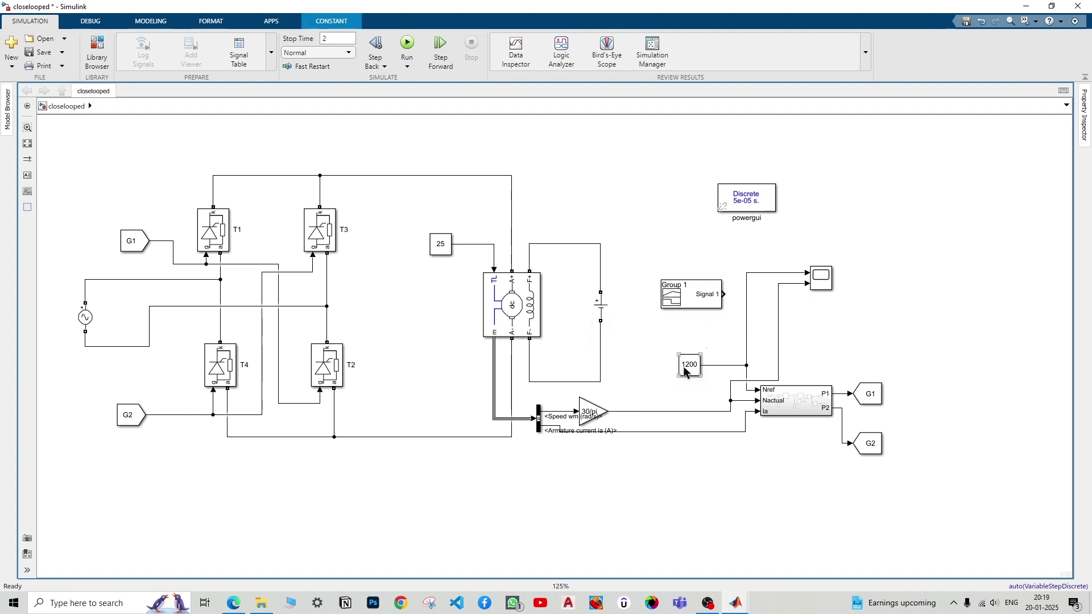
{"action": "left_click", "coordinate": [715, 382]}
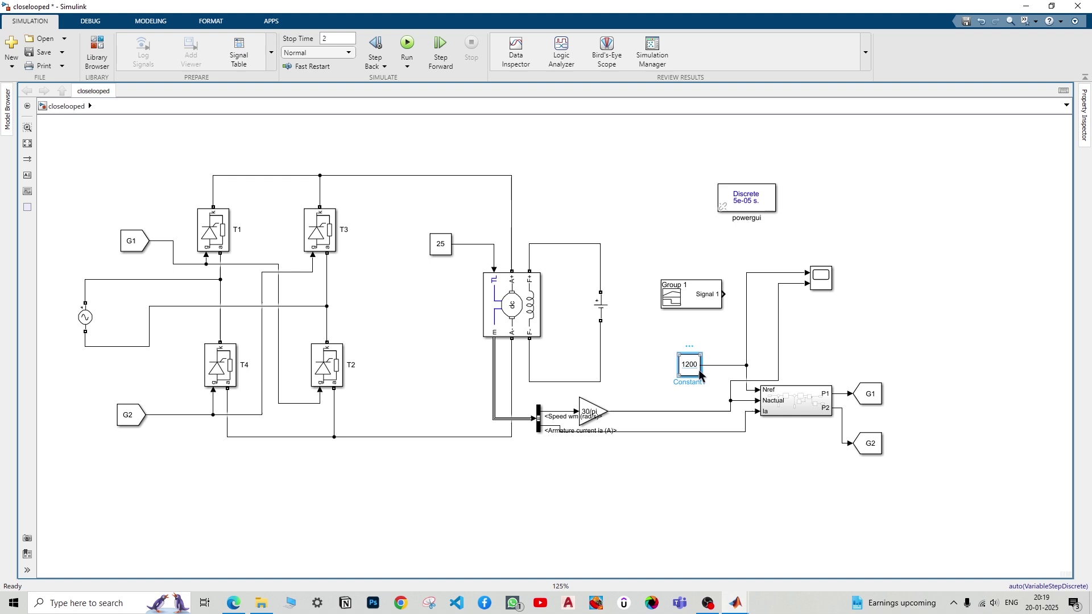
{"action": "left_click", "coordinate": [701, 375]}
{"action": "key", "text": "Delete"}
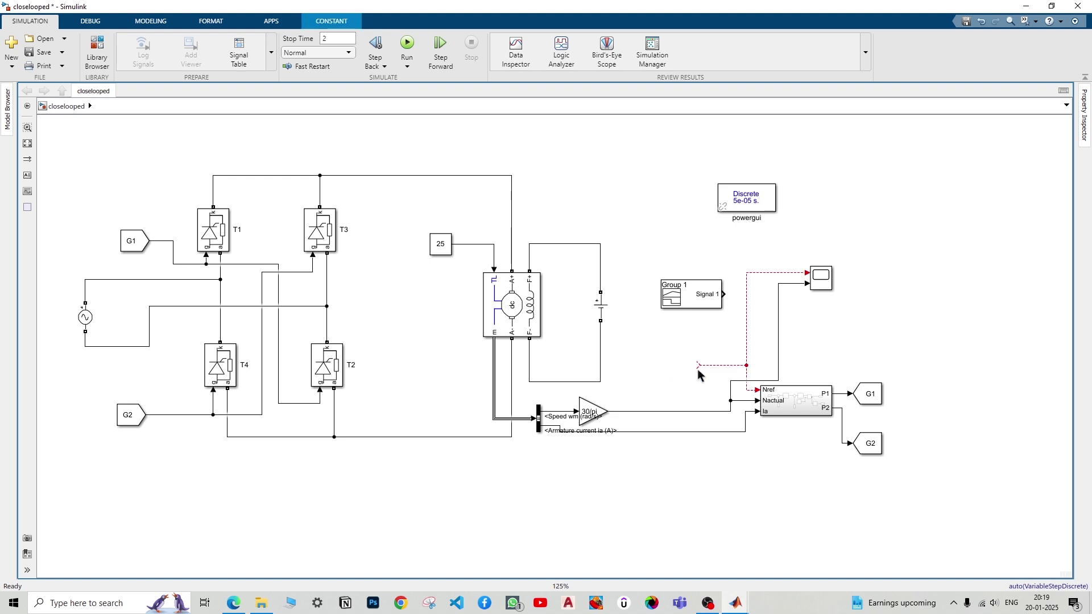
{"action": "key", "text": "ctrl+v"}
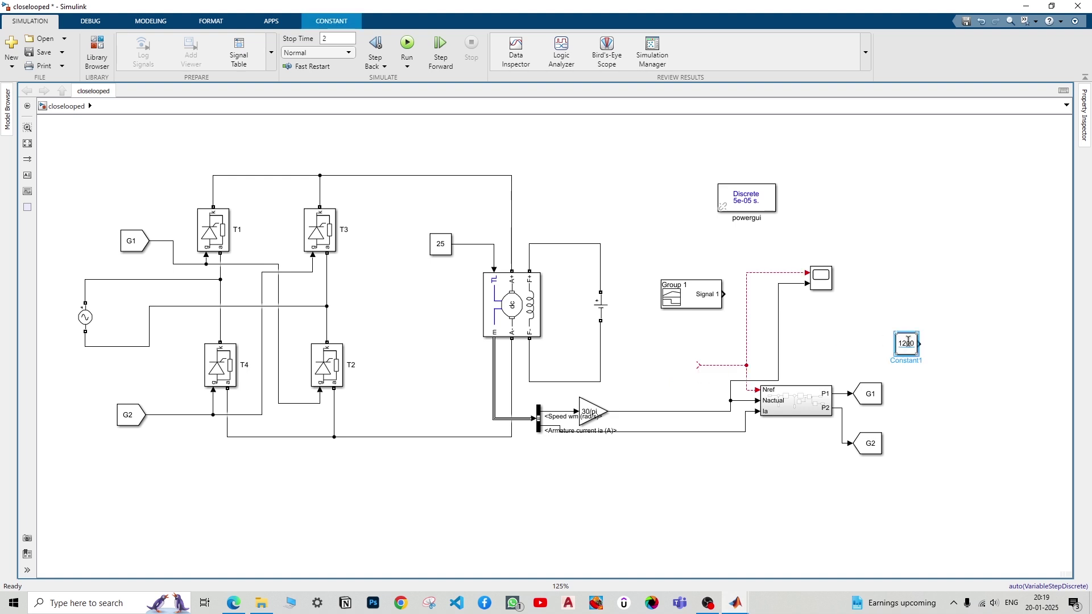
{"action": "left_click_drag", "start_coordinate": [905, 336], "coordinate": [897, 312]}
Step: Connect the Signal Builder to Nref and the scope, then run the simulation
{"action": "left_click_drag", "start_coordinate": [689, 303], "coordinate": [669, 375]}
{"action": "left_click", "coordinate": [687, 336]}
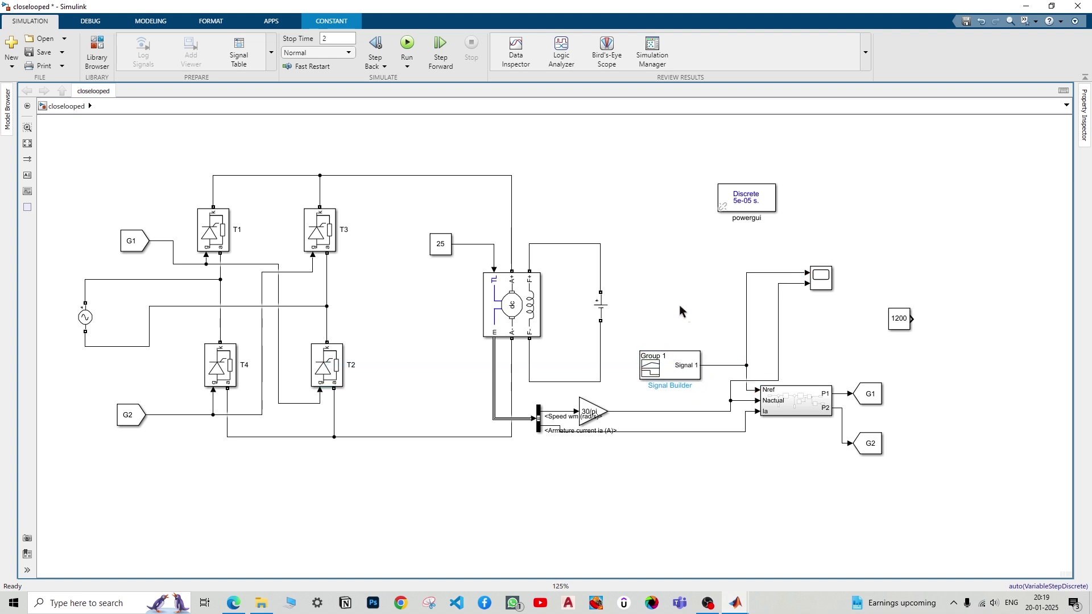
{"action": "left_click", "coordinate": [409, 43]}
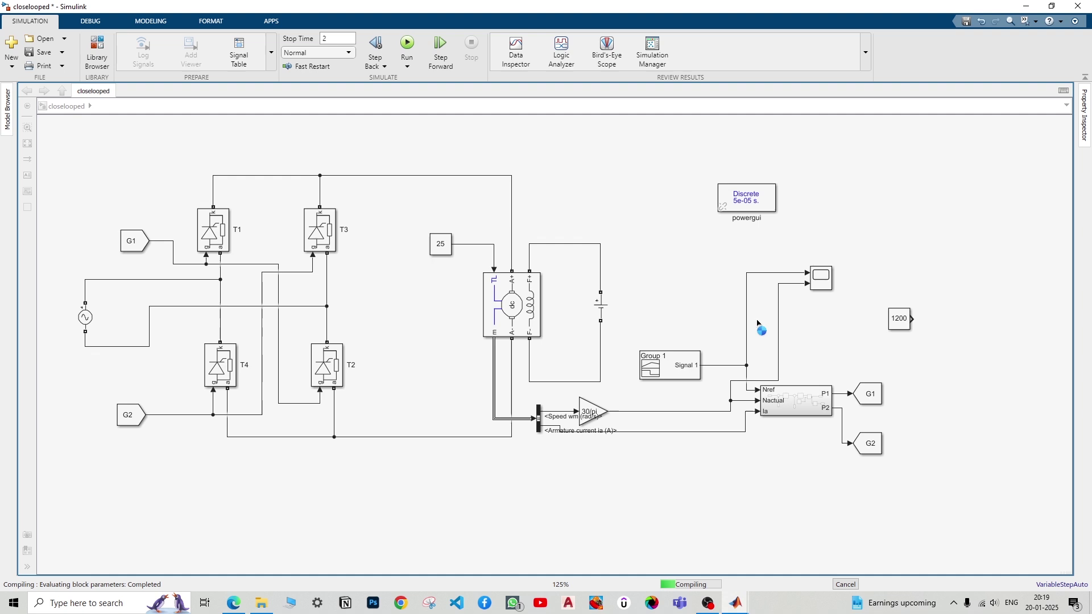
Step: Open the closelooped Scope to see speed tracking the 1200–1000–1400 stepped reference
{"action": "double_click", "coordinate": [819, 283]}
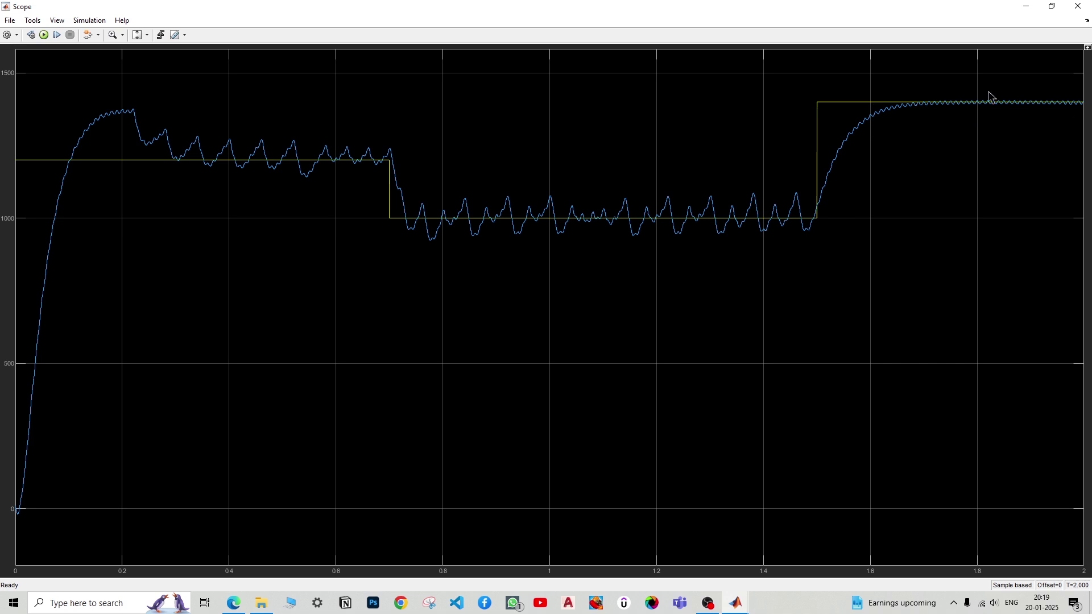
Step: Minimise the scope, open exp3's Scope1 plot, nudge its Refence/Actual legend, then close it
{"action": "left_click", "coordinate": [1027, 6]}
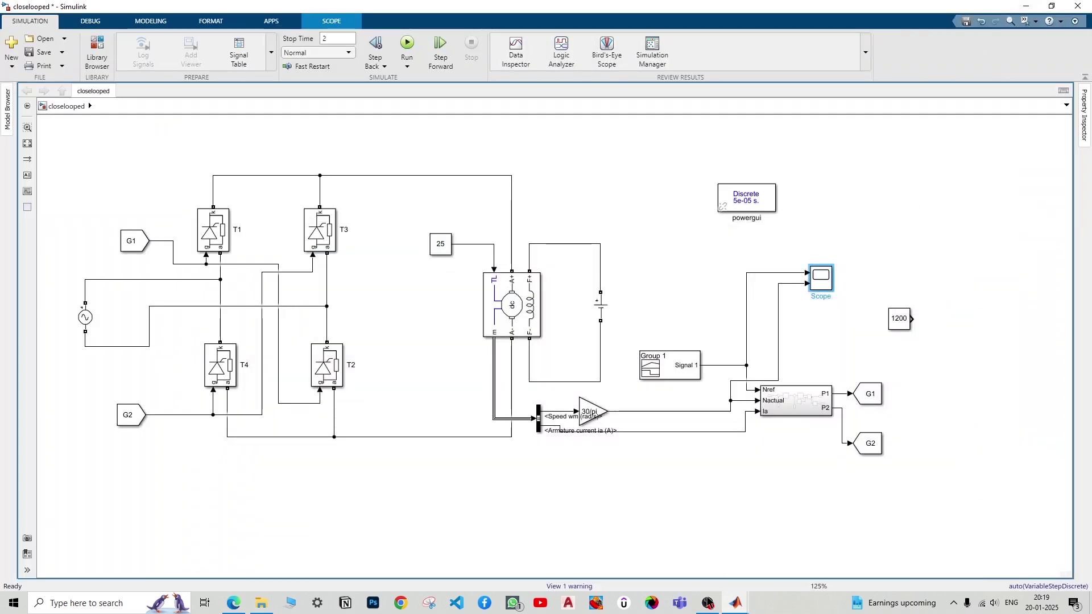
{"action": "mouse_move", "coordinate": [736, 603]}
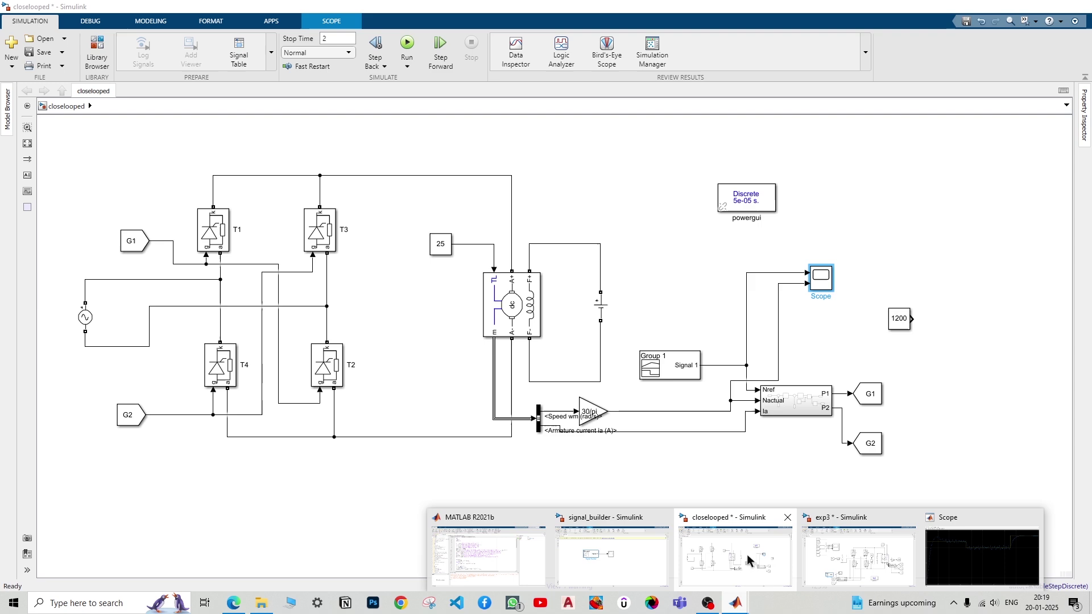
{"action": "left_click", "coordinate": [859, 554]}
{"action": "left_click", "coordinate": [369, 460]}
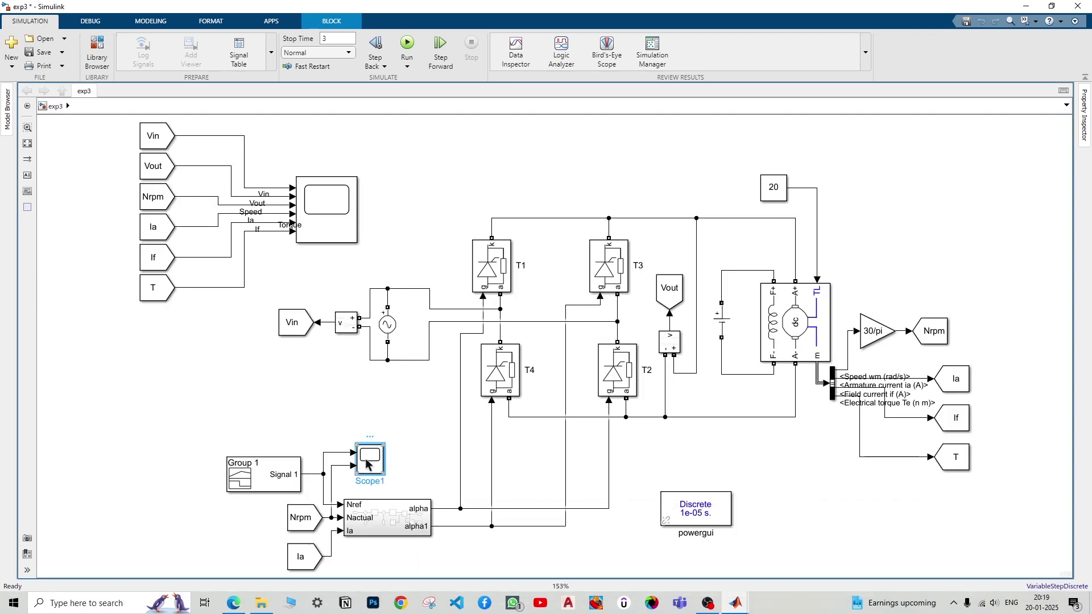
{"action": "double_click", "coordinate": [382, 458]}
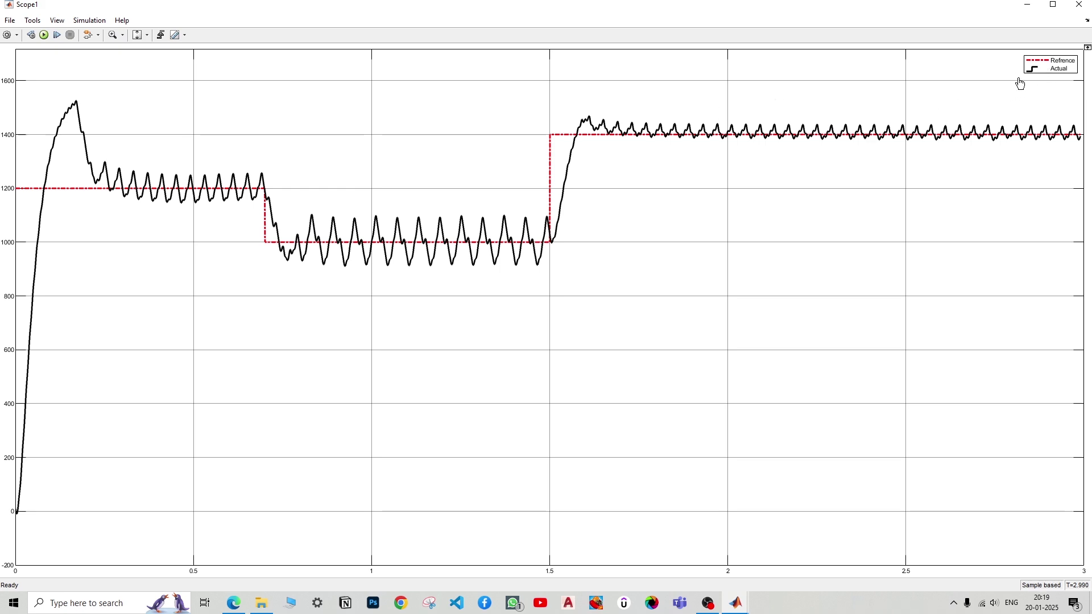
{"action": "left_click_drag", "start_coordinate": [1022, 84], "coordinate": [1024, 90]}
{"action": "left_click", "coordinate": [1079, 5]}
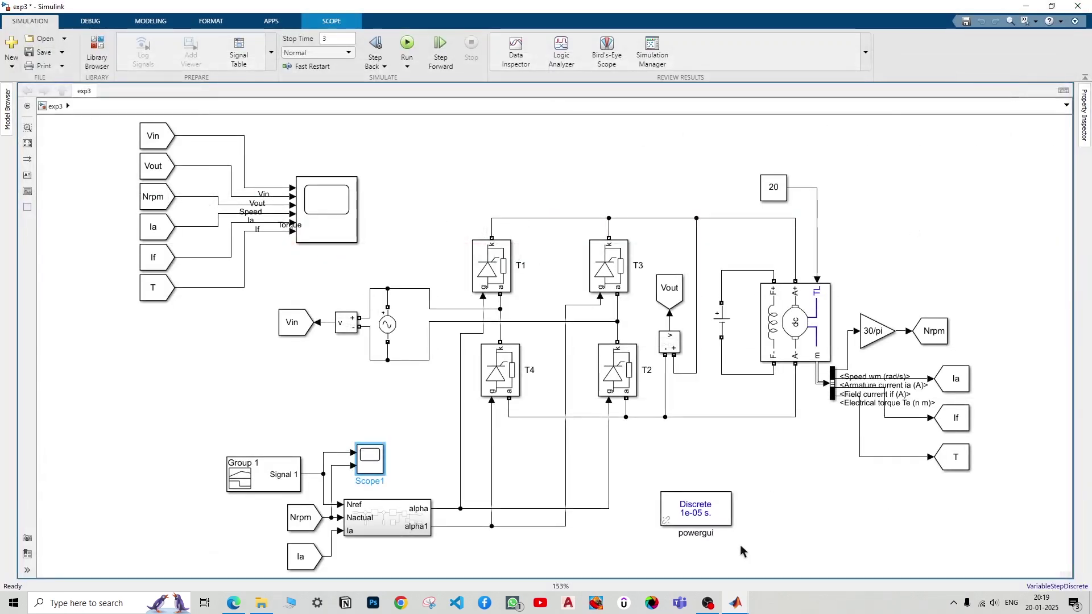
Step: Give the closelooped scope plot white figure and axes backgrounds with black axes lines
{"action": "mouse_move", "coordinate": [743, 597]}
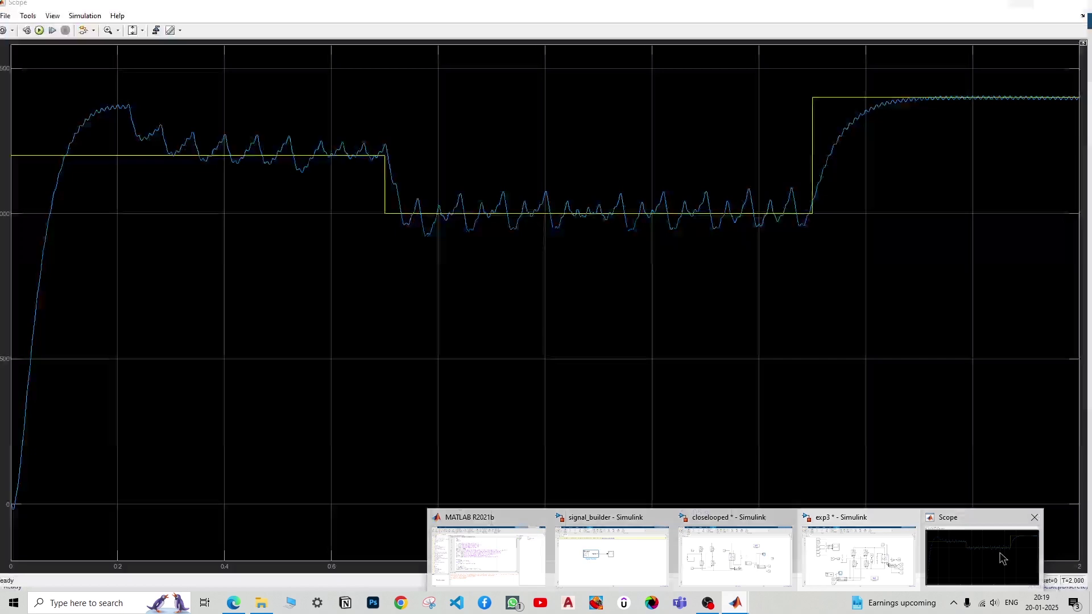
{"action": "left_click", "coordinate": [1001, 558]}
{"action": "right_click", "coordinate": [687, 364]}
{"action": "left_click", "coordinate": [715, 395]}
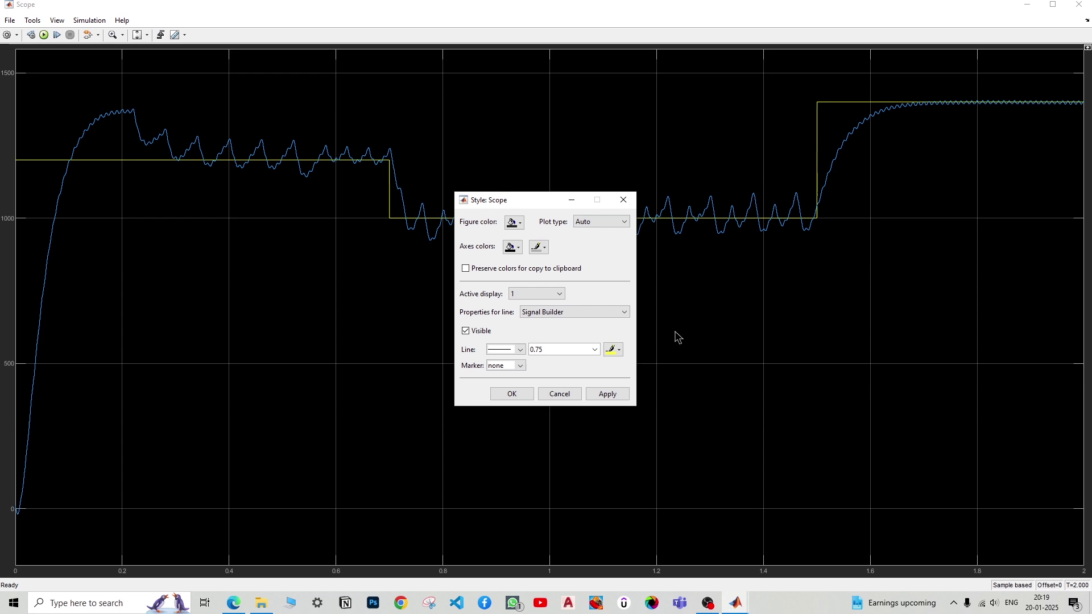
{"action": "left_click", "coordinate": [517, 225]}
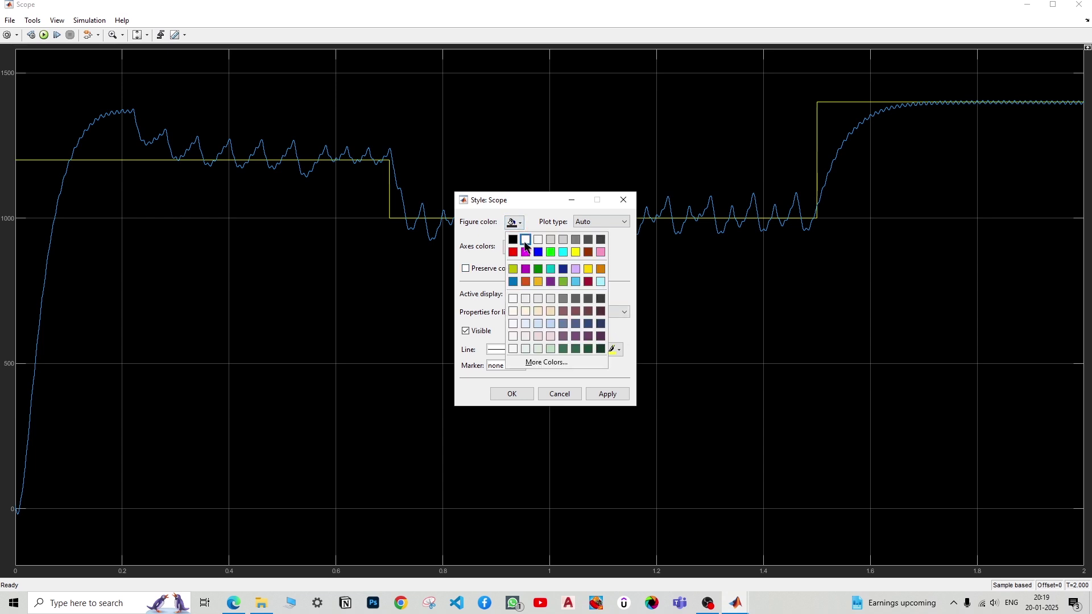
{"action": "left_click", "coordinate": [523, 237]}
{"action": "left_click", "coordinate": [512, 248]}
{"action": "left_click", "coordinate": [522, 256]}
{"action": "left_click", "coordinate": [539, 249]}
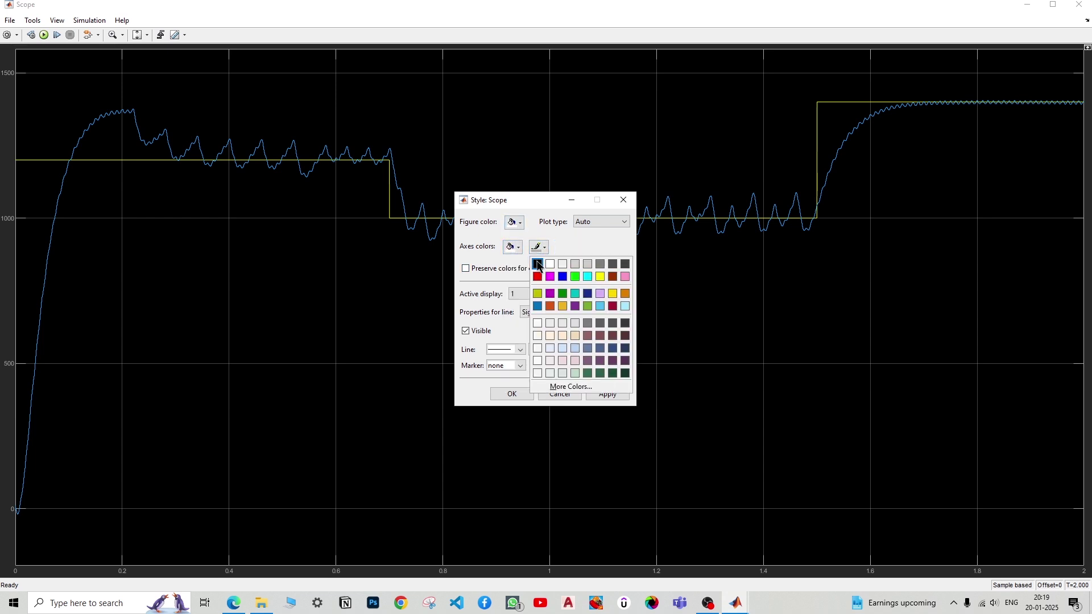
{"action": "left_click", "coordinate": [539, 261]}
{"action": "left_click", "coordinate": [605, 394]}
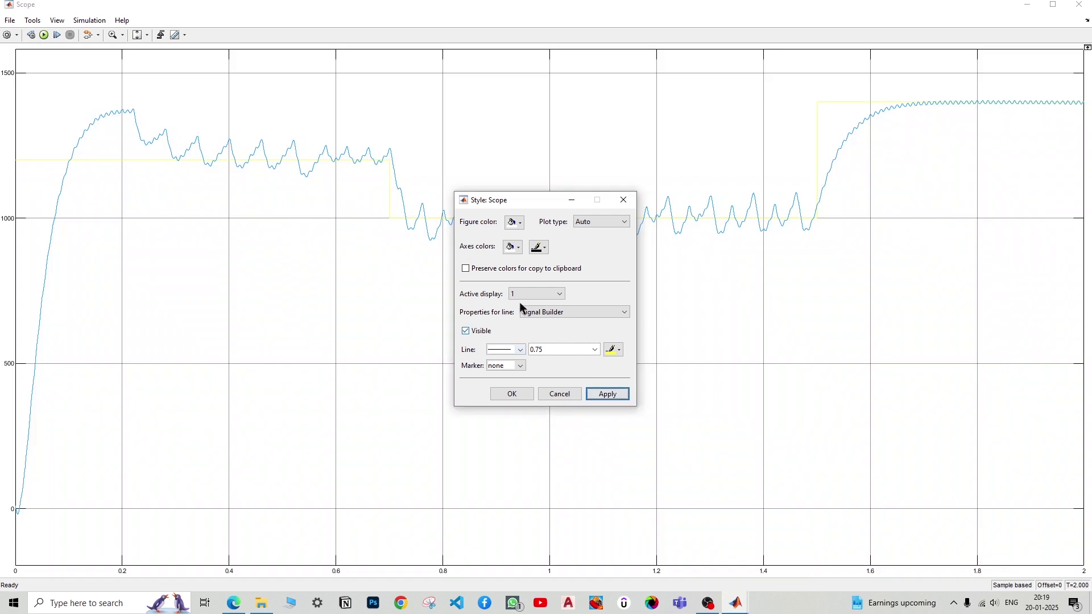
Step: Make the Signal Builder reference line red with width 2.0
{"action": "left_click", "coordinate": [545, 295]}
{"action": "left_click", "coordinate": [549, 316]}
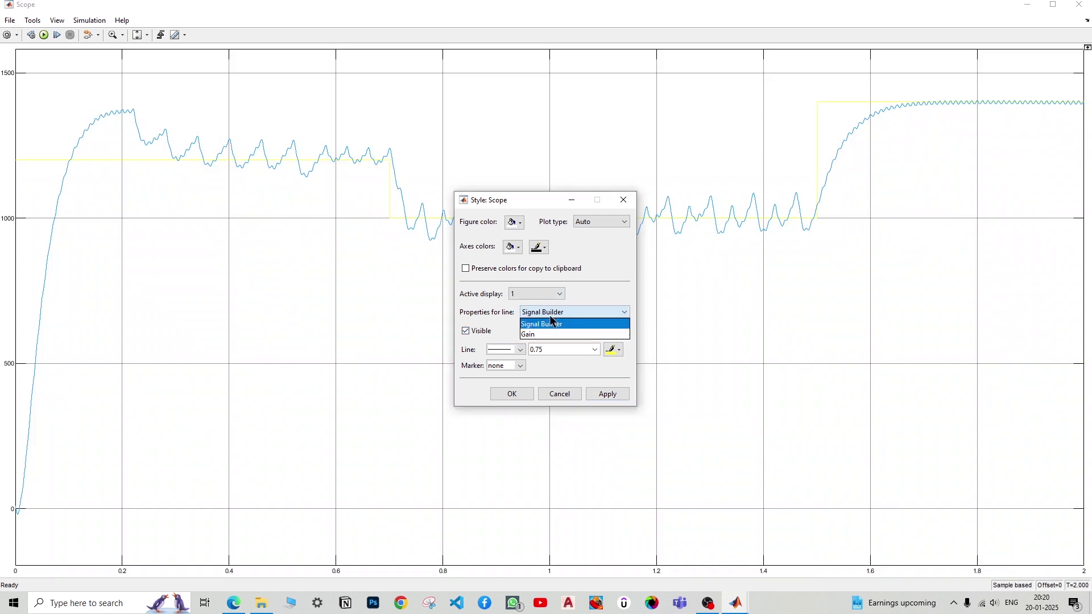
{"action": "left_click", "coordinate": [553, 320]}
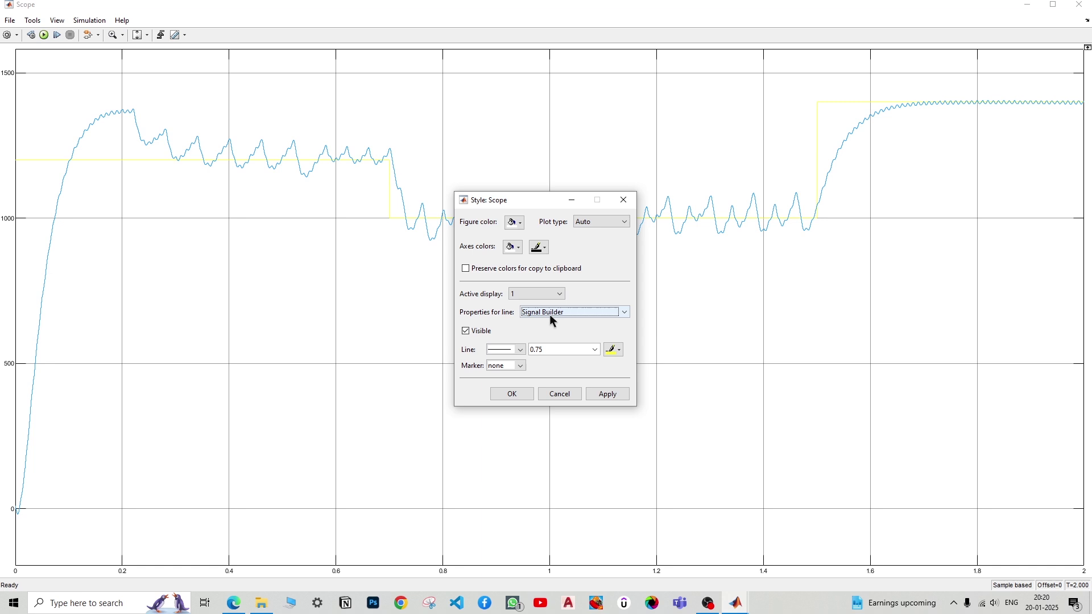
{"action": "left_click", "coordinate": [616, 350]}
{"action": "left_click", "coordinate": [613, 380]}
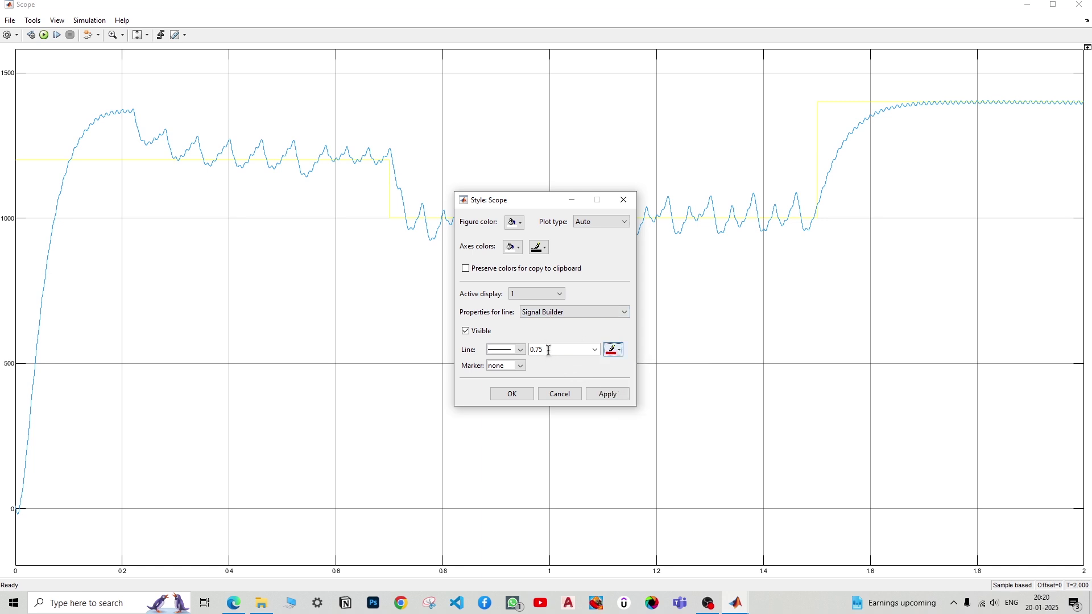
{"action": "left_click", "coordinate": [550, 351]}
{"action": "left_click", "coordinate": [595, 350]}
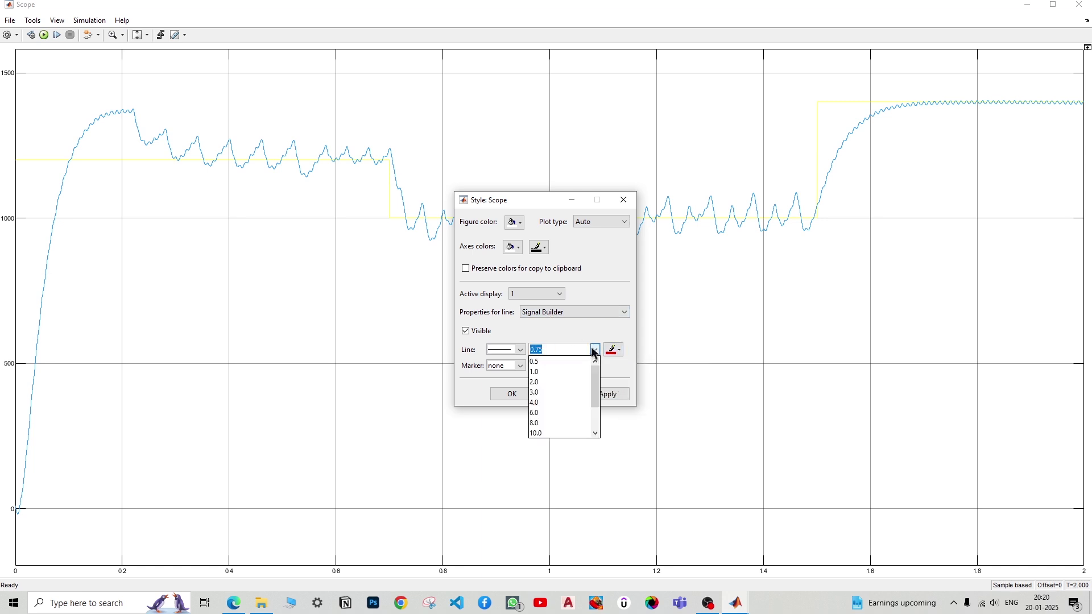
{"action": "left_click", "coordinate": [566, 383]}
Step: Change the reference line style to dash-dot and apply it
{"action": "left_click", "coordinate": [510, 352]}
{"action": "left_click", "coordinate": [510, 379]}
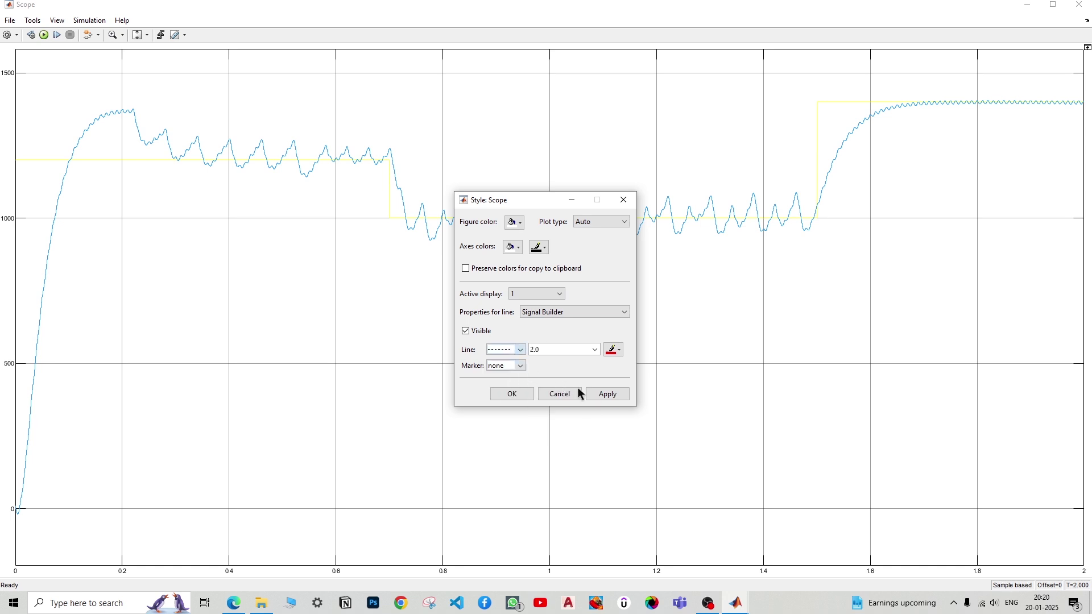
{"action": "left_click", "coordinate": [600, 396]}
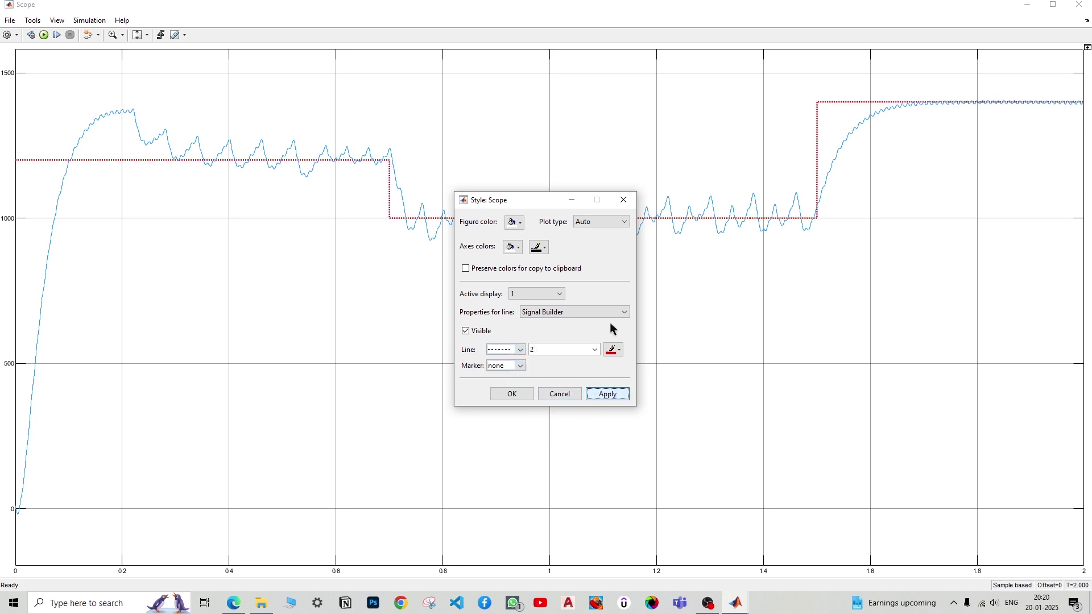
{"action": "left_click", "coordinate": [520, 350]}
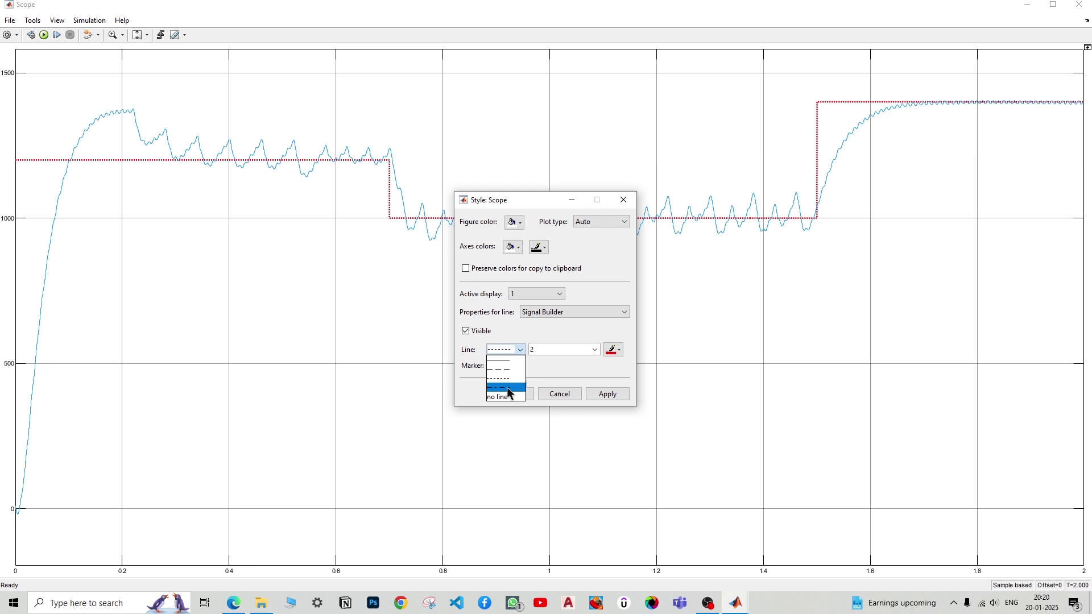
{"action": "left_click", "coordinate": [503, 388]}
{"action": "left_click", "coordinate": [622, 396]}
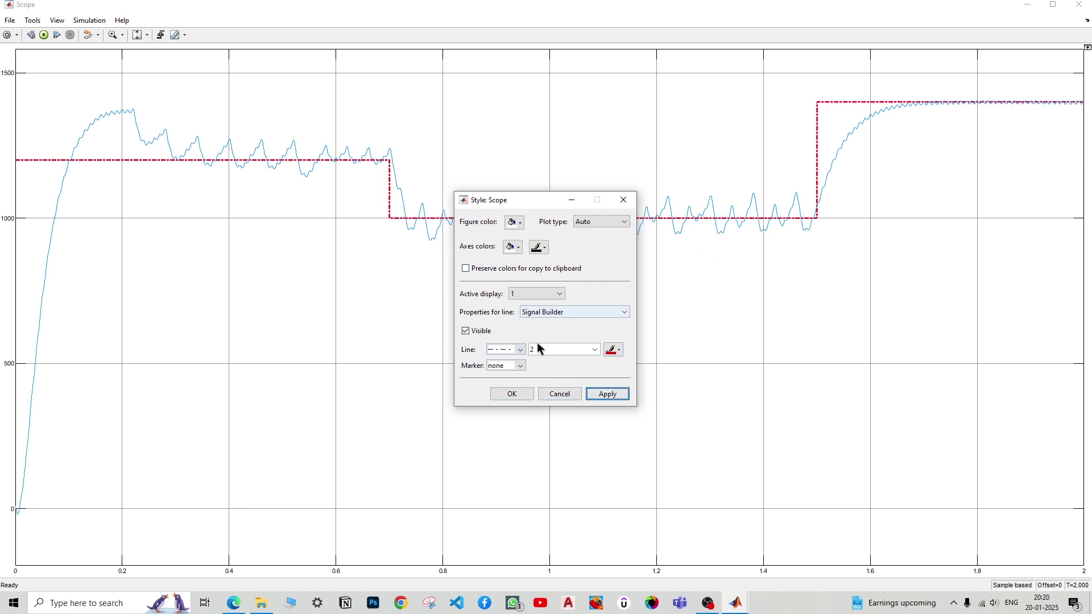
Step: Style the Gain speed trace as a solid blue line of width 2.0, then close the style settings
{"action": "left_click", "coordinate": [540, 312]}
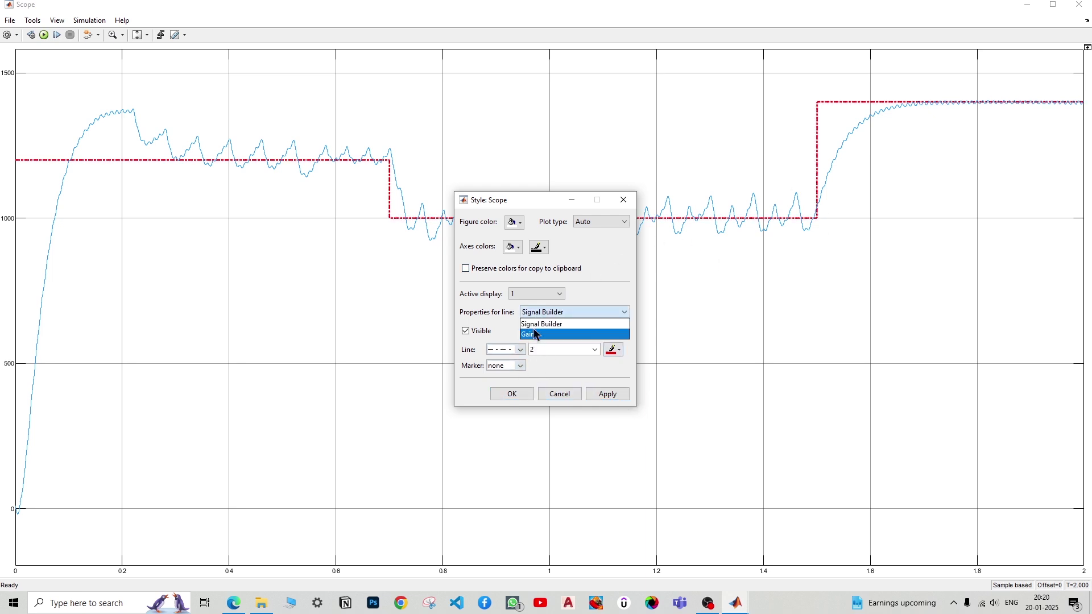
{"action": "left_click", "coordinate": [538, 324]}
{"action": "left_click", "coordinate": [540, 312]}
{"action": "left_click", "coordinate": [540, 335]}
{"action": "double_click", "coordinate": [546, 349]}
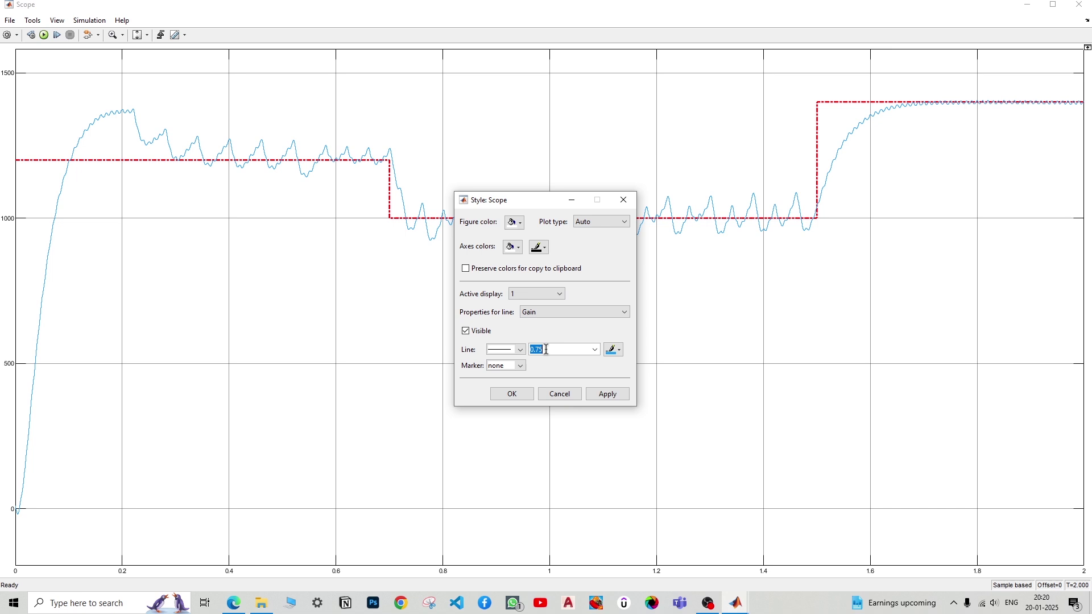
{"action": "left_click", "coordinate": [614, 350]}
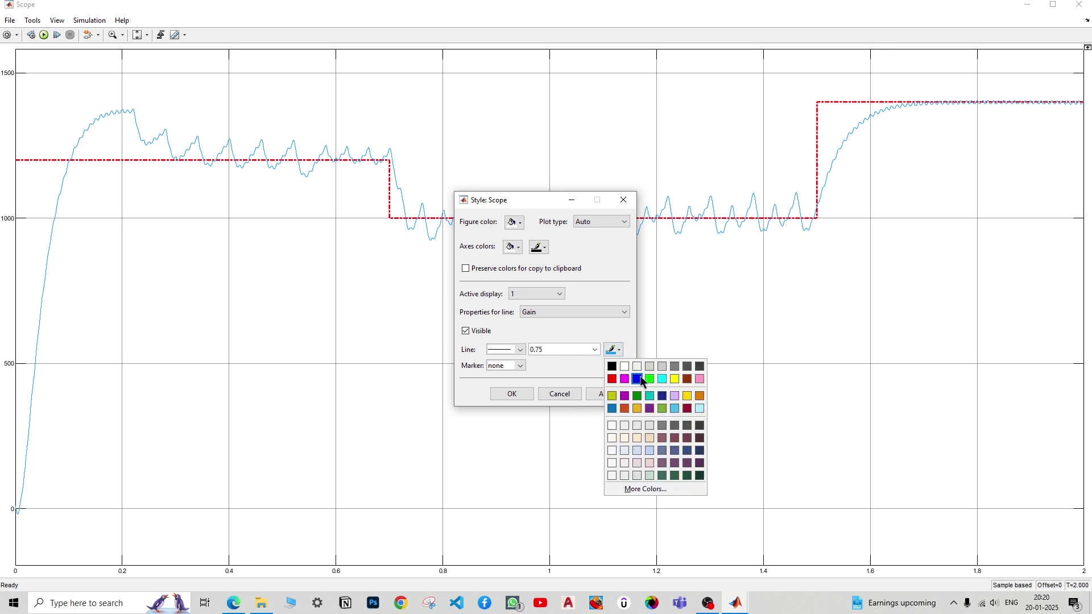
{"action": "left_click", "coordinate": [638, 379]}
{"action": "left_click", "coordinate": [596, 350]}
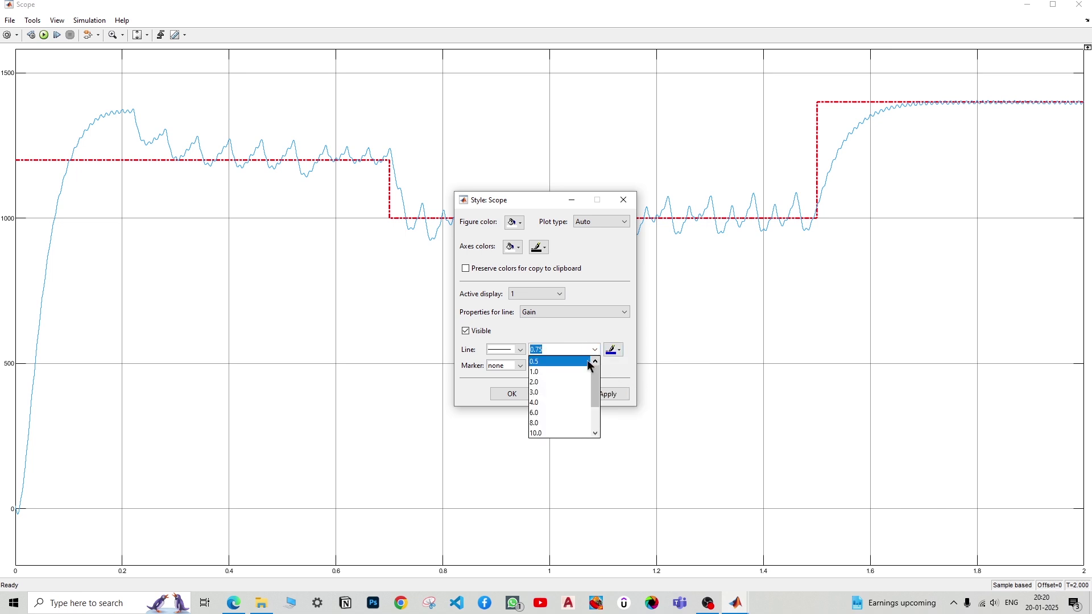
{"action": "left_click", "coordinate": [563, 383]}
{"action": "left_click", "coordinate": [521, 351]}
{"action": "left_click", "coordinate": [503, 359]}
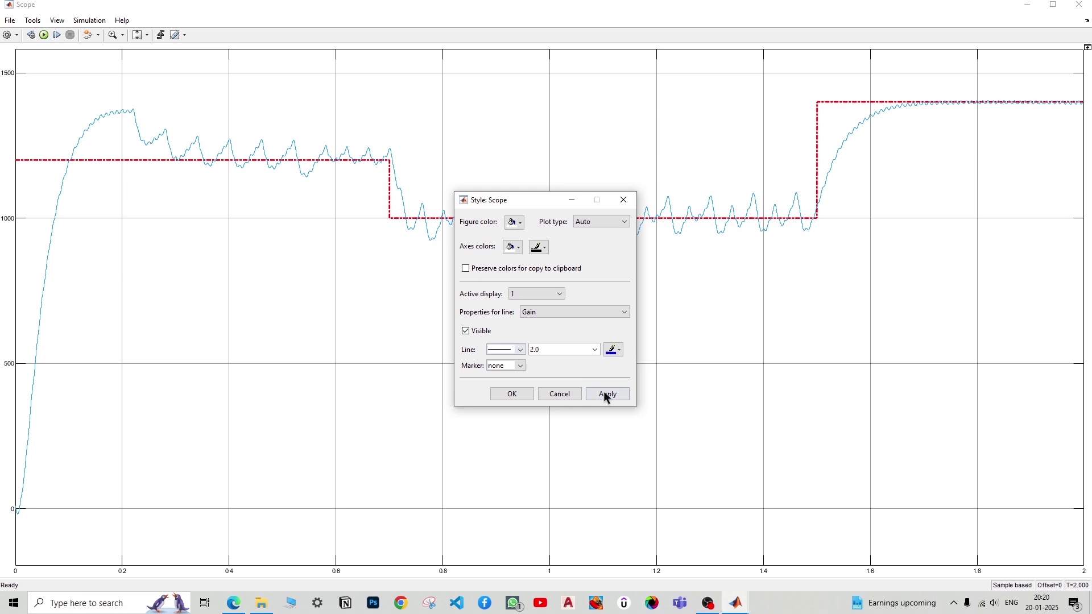
{"action": "left_click", "coordinate": [605, 394]}
{"action": "left_click", "coordinate": [513, 393]}
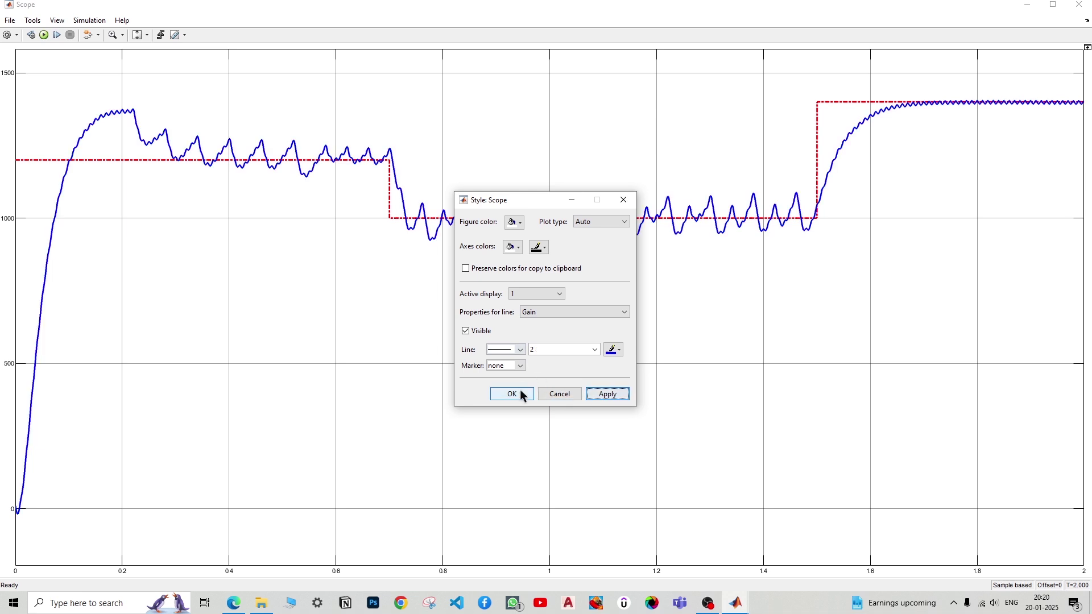
Step: Turn on View > Legend for the Signal Builder and Gain traces, then close the scope
{"action": "right_click", "coordinate": [819, 248]}
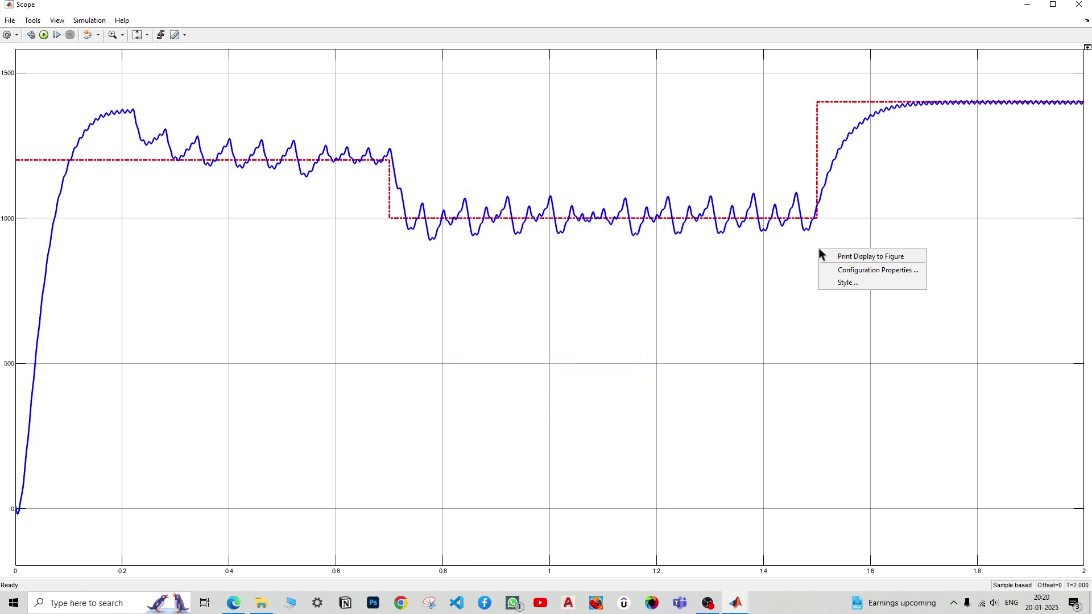
{"action": "left_click", "coordinate": [865, 272]}
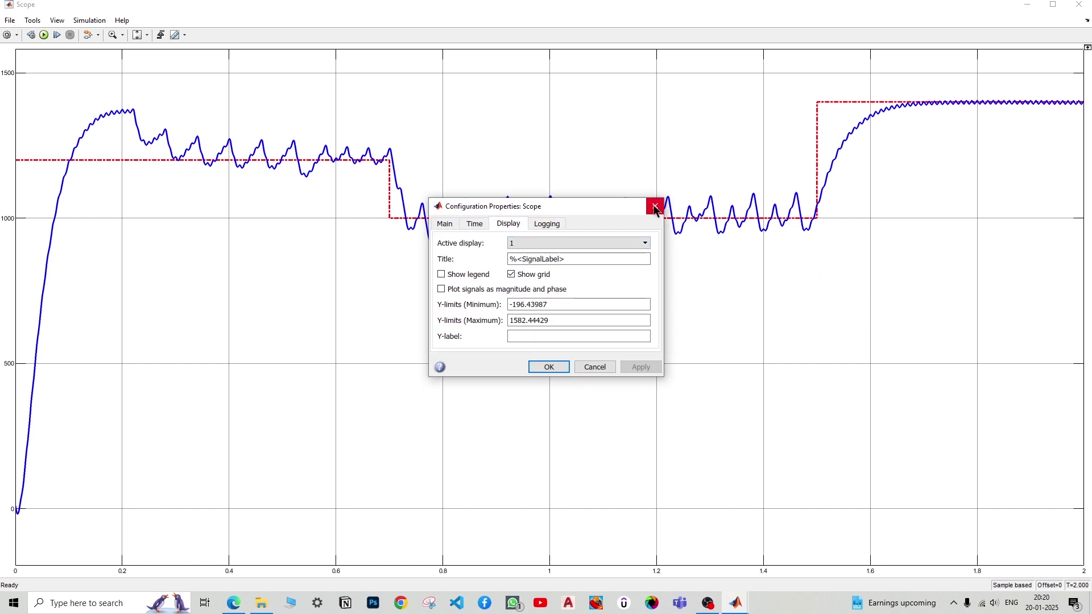
{"action": "left_click", "coordinate": [443, 225]}
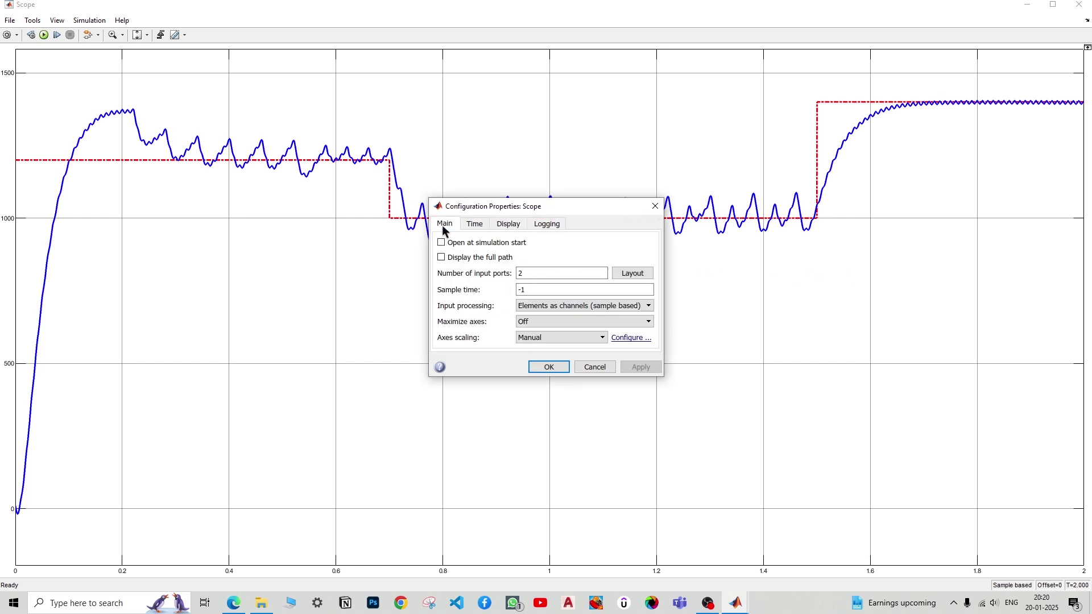
{"action": "left_click", "coordinate": [652, 214]}
{"action": "left_click", "coordinate": [56, 21]}
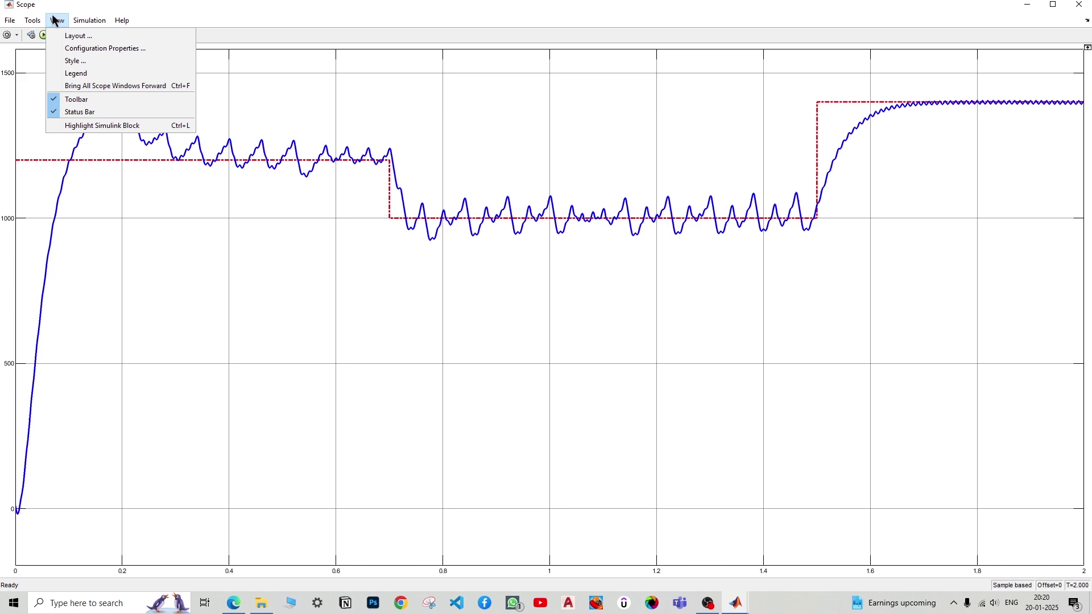
{"action": "left_click", "coordinate": [74, 74]}
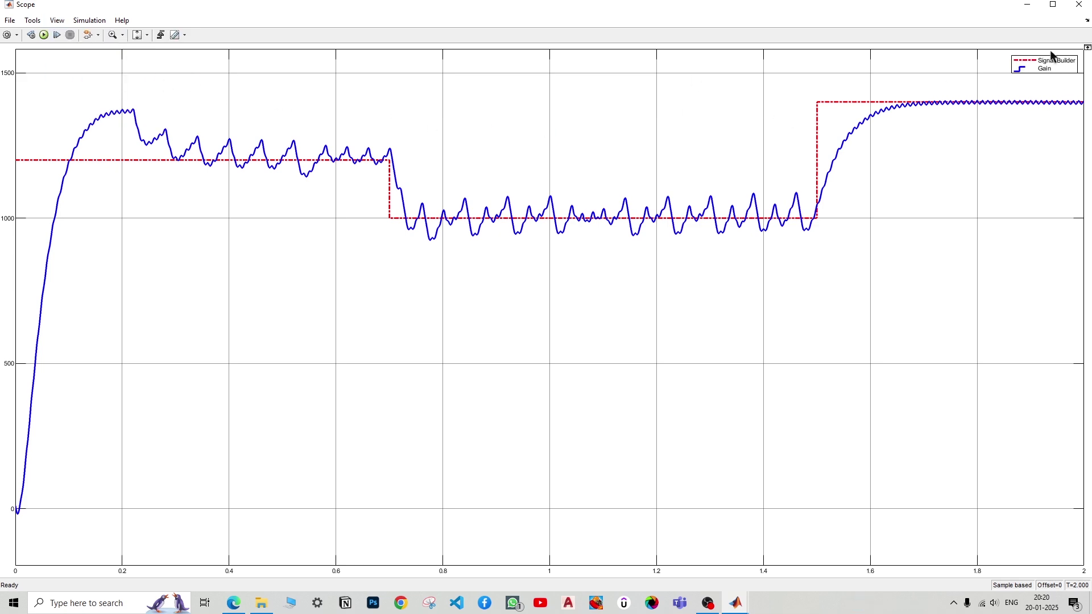
{"action": "left_click", "coordinate": [1028, 5]}
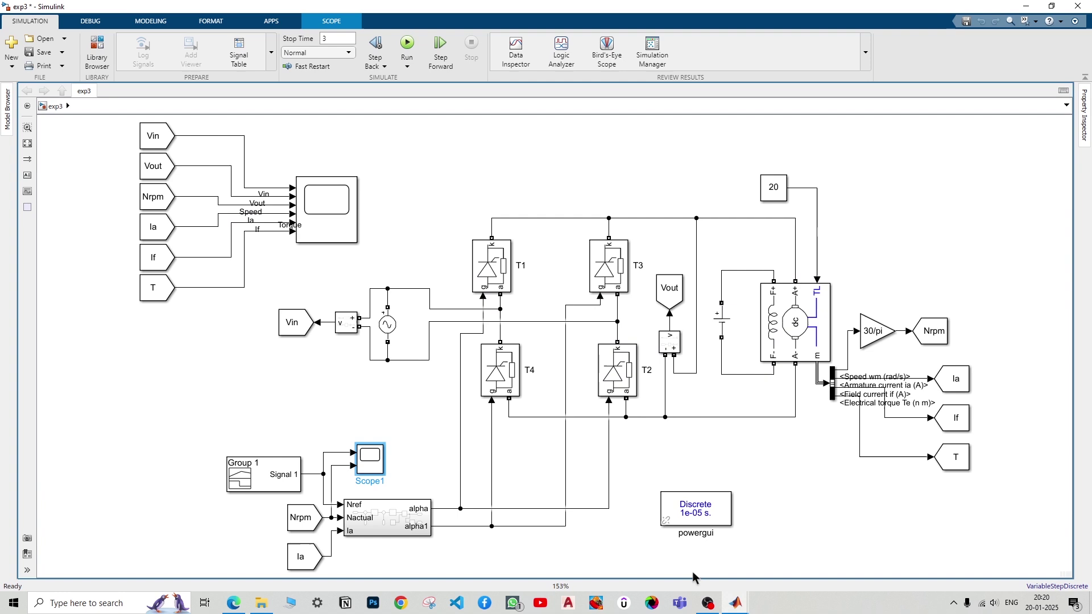
Step: Name the first Scope input line 'Refrence' and the second 'Actual', then run the simulation
{"action": "mouse_move", "coordinate": [737, 602]}
{"action": "left_click", "coordinate": [750, 571]}
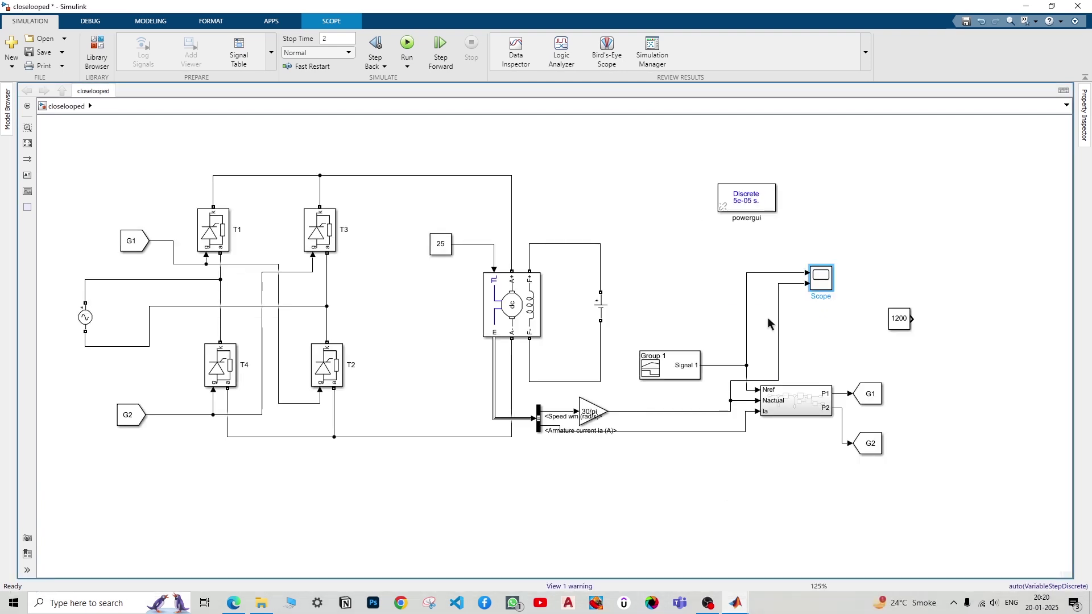
{"action": "scroll", "coordinate": [768, 323], "scroll_direction": "up", "scroll_amount": 1}
{"action": "double_click", "coordinate": [783, 264]}
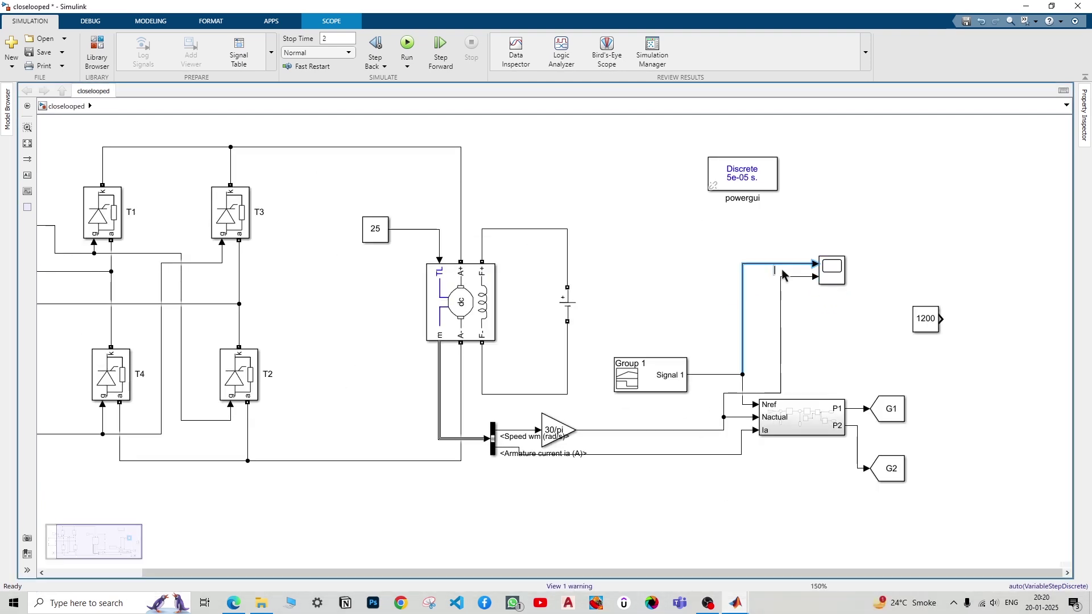
{"action": "type", "text": "Refrence"}
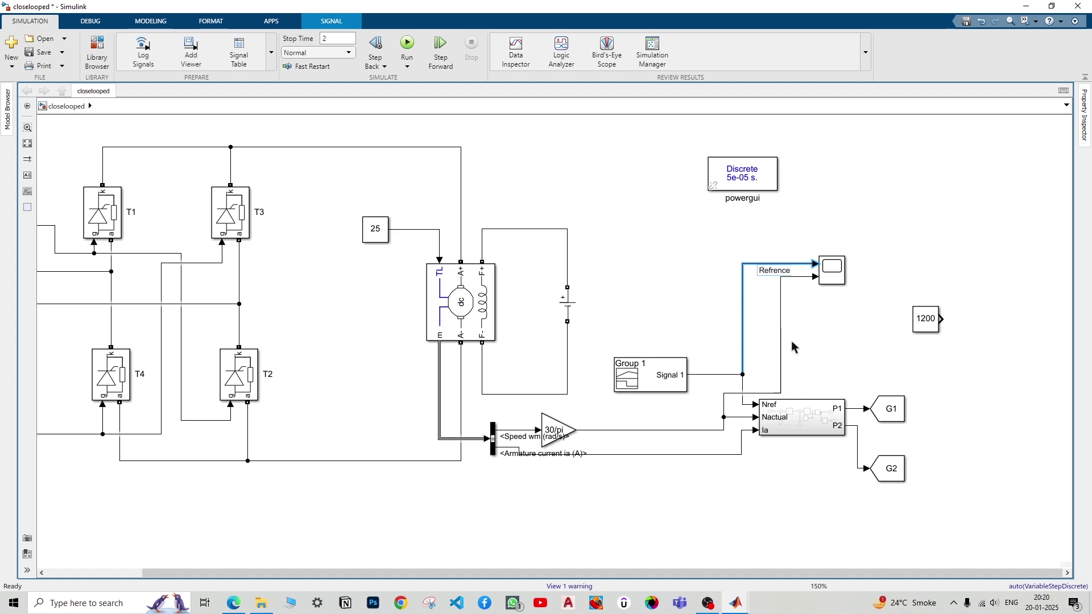
{"action": "left_click", "coordinate": [792, 278]}
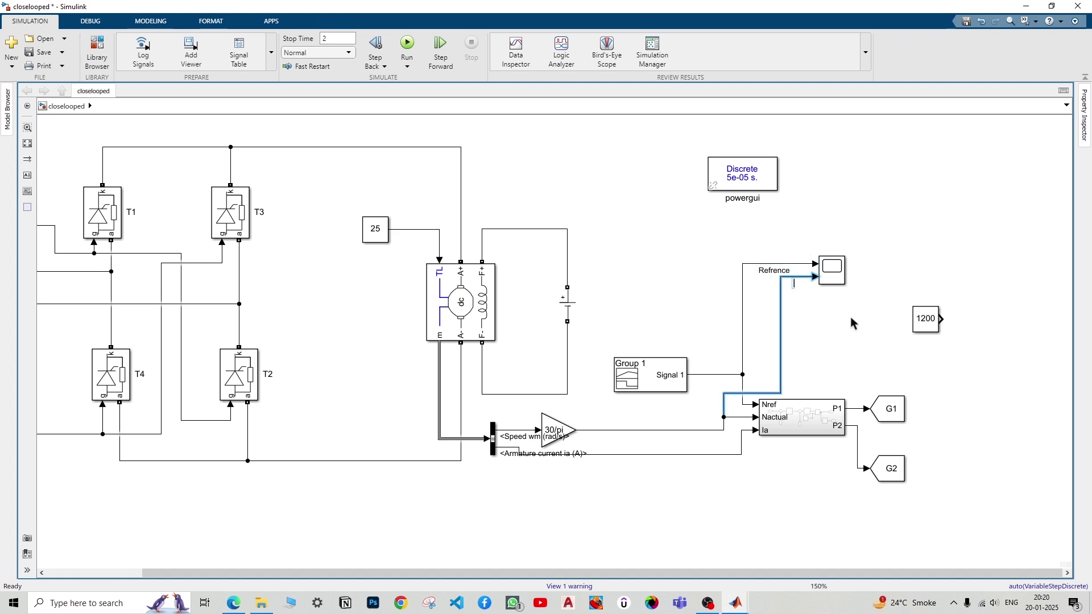
{"action": "type", "text": "Actual"}
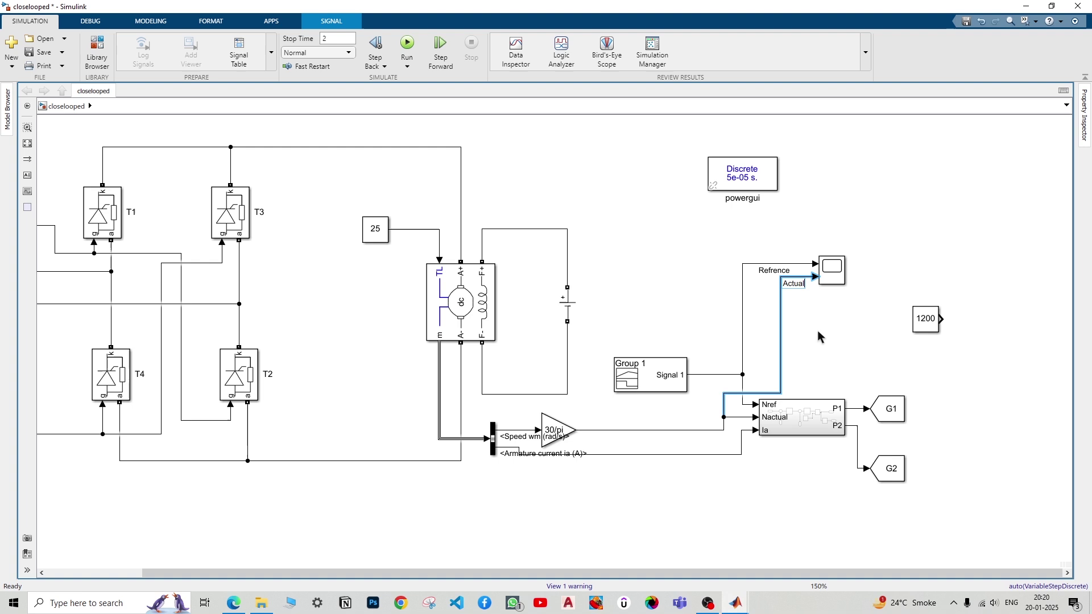
{"action": "left_click", "coordinate": [817, 331]}
{"action": "left_click", "coordinate": [417, 46]}
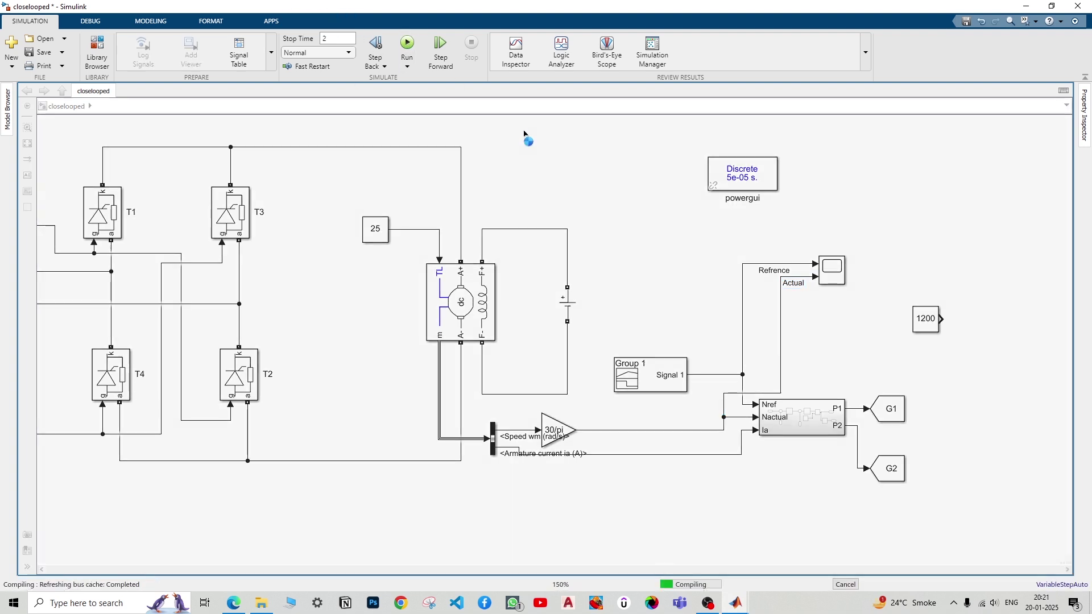
Step: Set the stop time to 3 and rerun, checking the Refence/Actual scope plot
{"action": "double_click", "coordinate": [831, 272]}
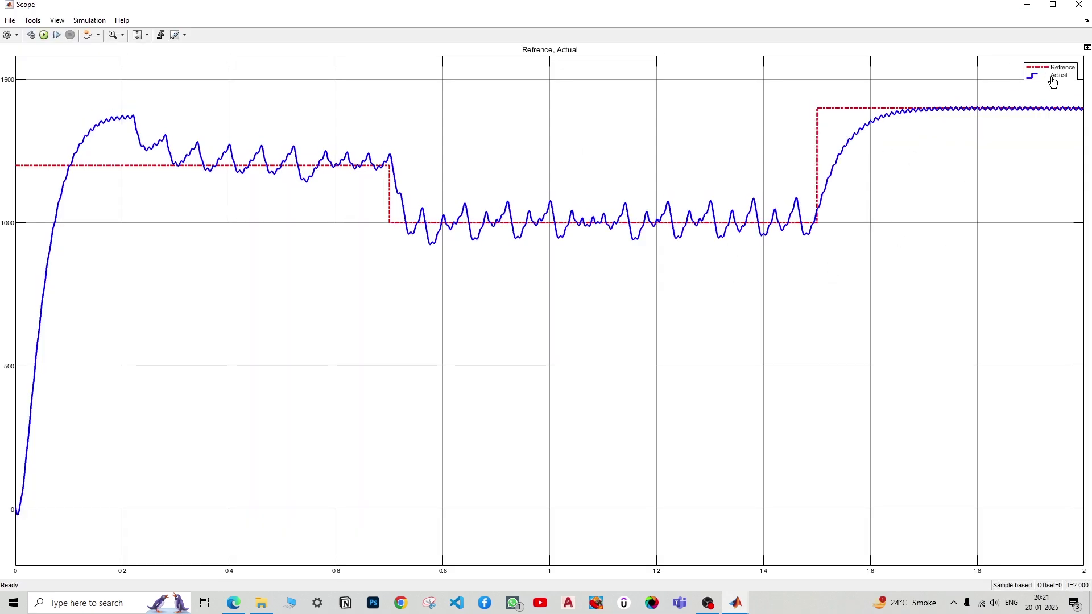
{"action": "left_click", "coordinate": [1077, 6]}
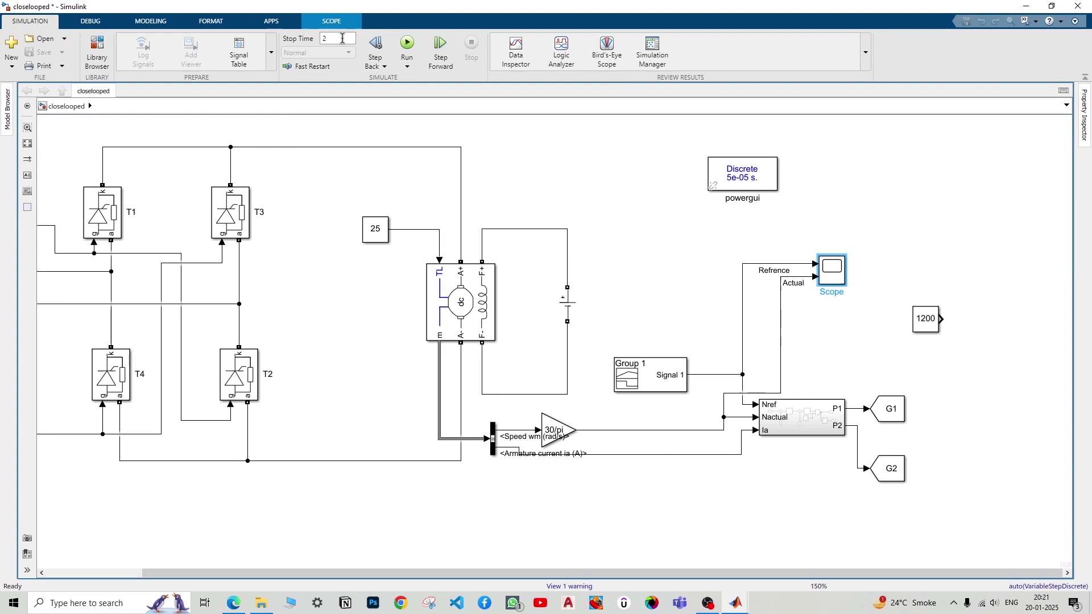
{"action": "type", "text": "3"}
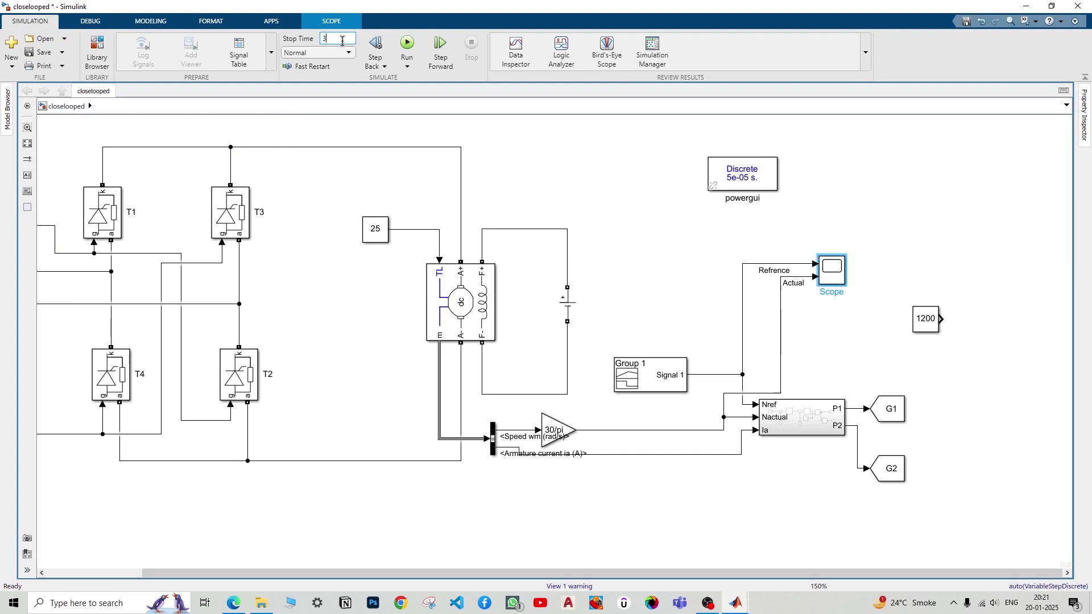
{"action": "left_click", "coordinate": [407, 43]}
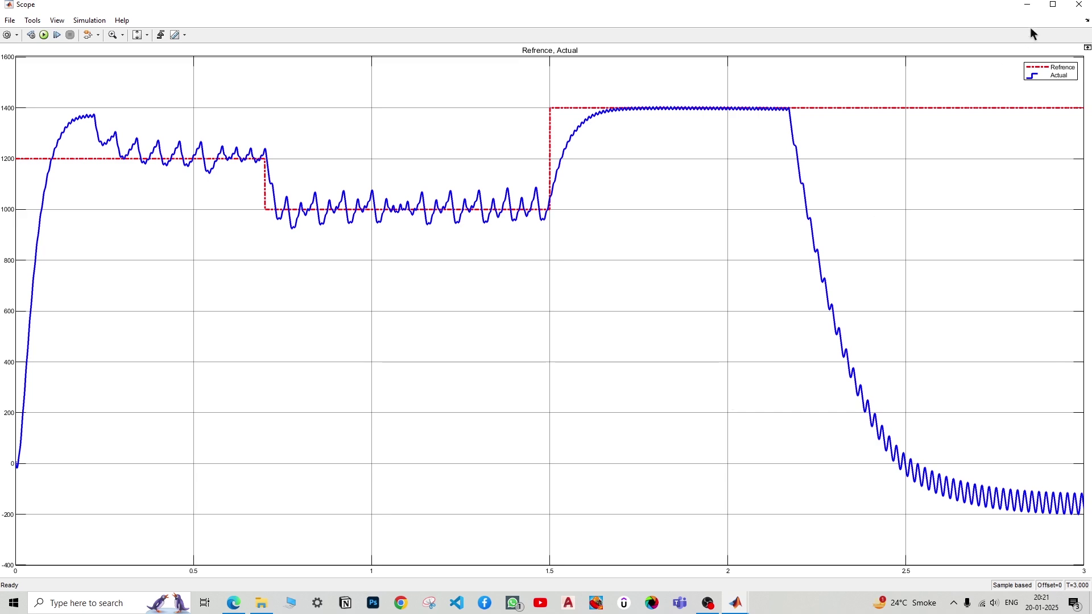
{"action": "left_click", "coordinate": [1077, 6]}
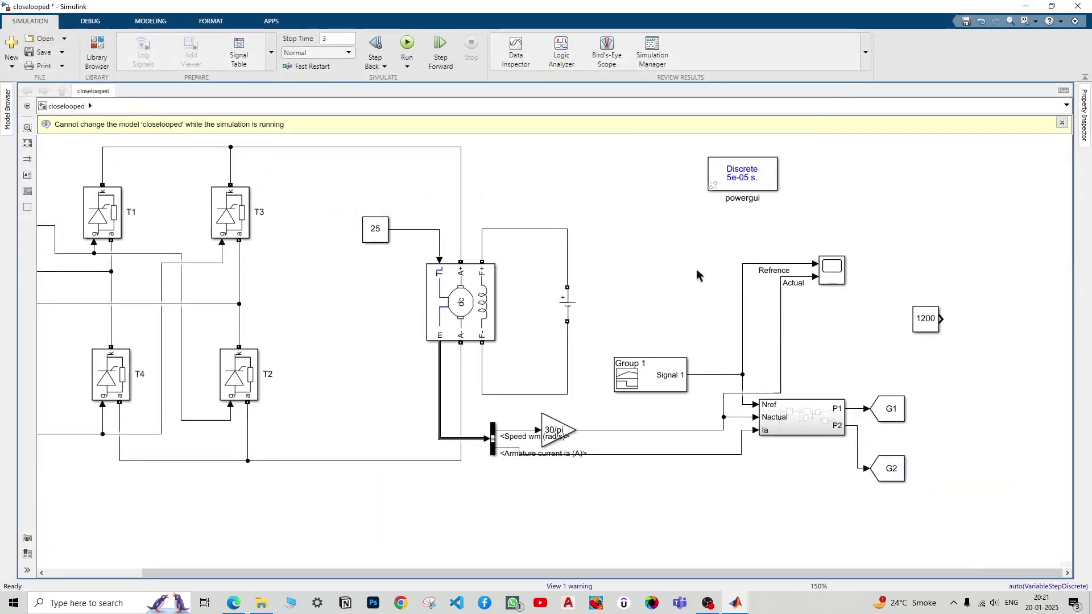
Step: Change the load Constant block from 25 to 22 and rerun the simulation
{"action": "left_click", "coordinate": [376, 230]}
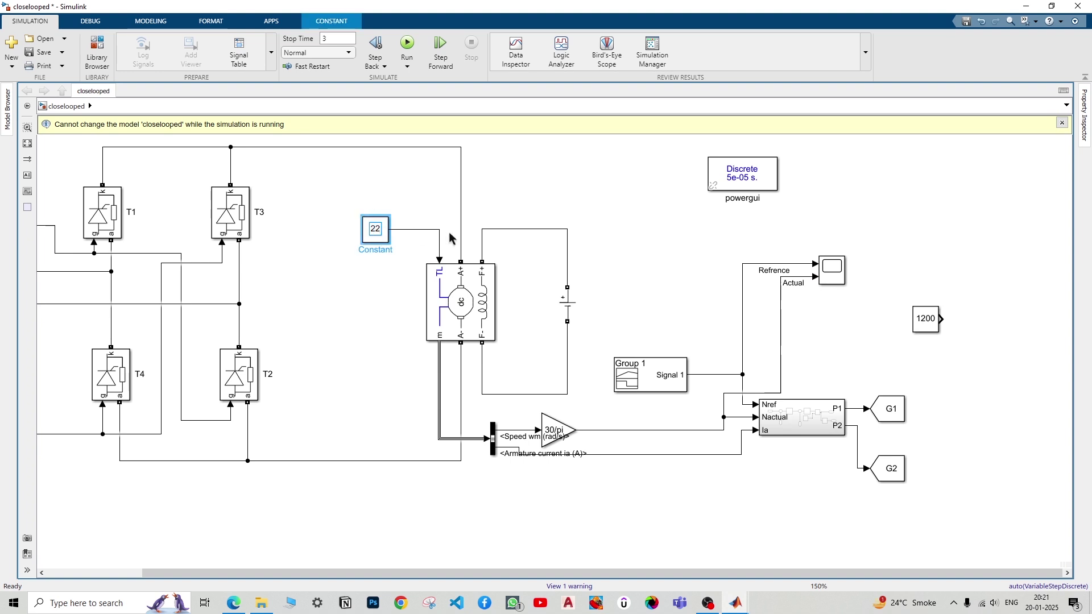
{"action": "left_click", "coordinate": [407, 45]}
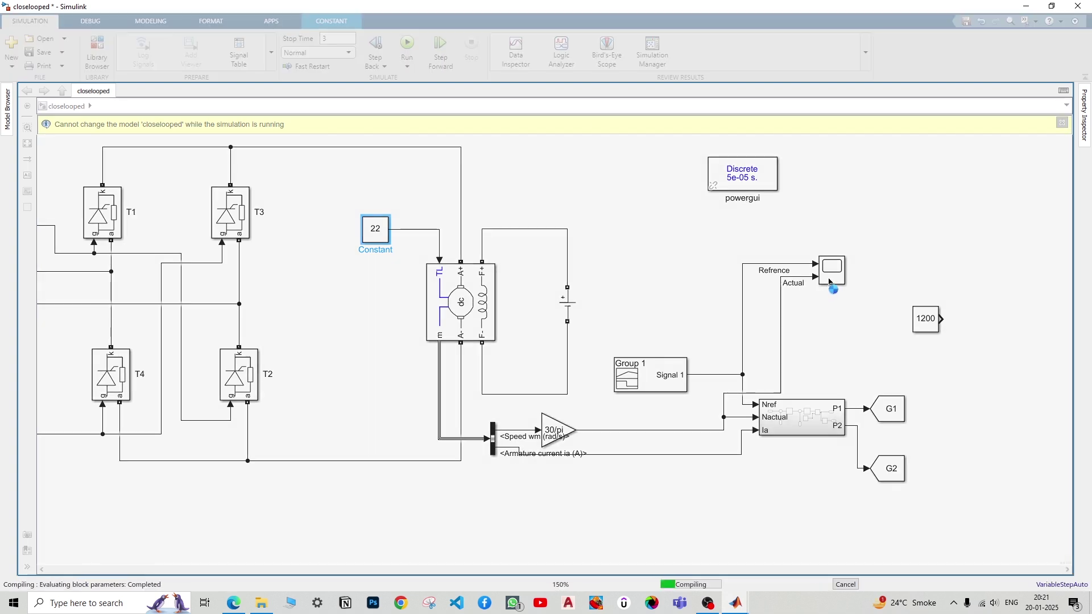